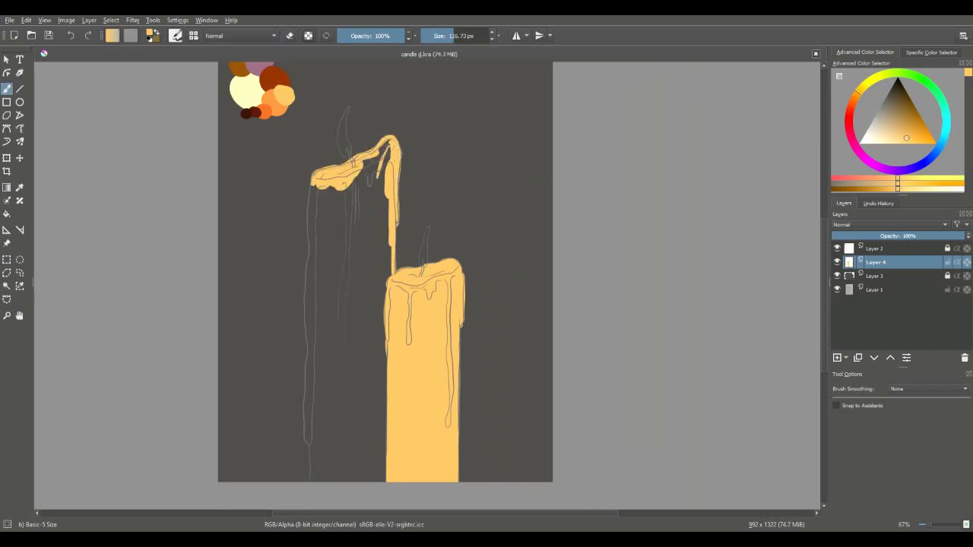
Step: Fill the tall candle with flat yellow-orange, and block in orange and rust-brown areas down the bodies of both candles
mouse_move(388, 274)
left_mouse_down()
mouse_move(335, 178)
mouse_move(310, 274)
mouse_move(297, 417)
mouse_move(347, 454)
mouse_move(323, 213)
mouse_move(359, 380)
mouse_move(348, 342)
mouse_move(370, 319)
left_mouse_up()
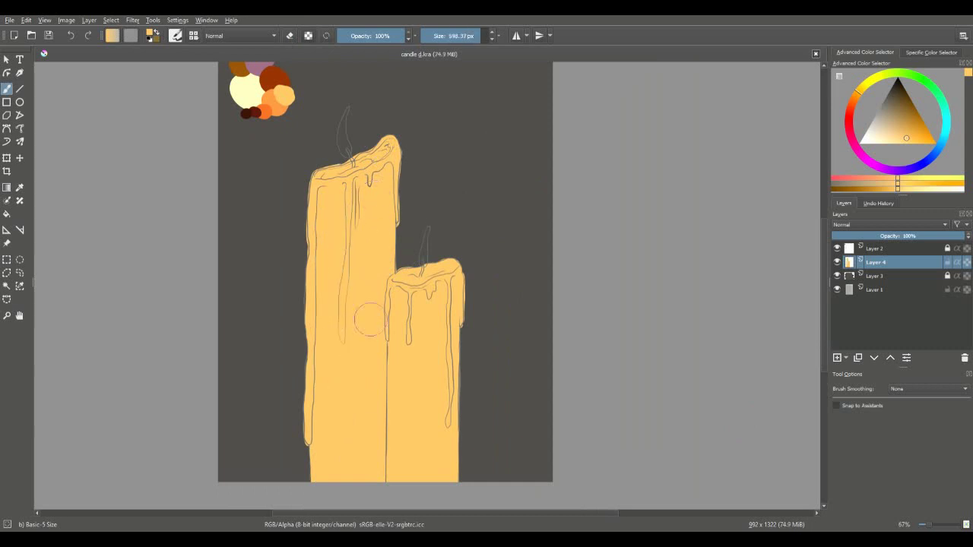
left_click(456, 36)
left_click(283, 94, "ctrl")
mouse_move(395, 353)
left_mouse_down()
mouse_move(395, 391)
mouse_move(448, 396)
mouse_move(394, 447)
mouse_move(389, 342)
mouse_move(315, 334)
mouse_move(357, 456)
mouse_move(372, 363)
mouse_move(346, 323)
mouse_move(384, 292)
mouse_move(319, 319)
left_mouse_up()
left_click(276, 80, "ctrl")
mouse_move(315, 456)
left_mouse_down()
mouse_move(366, 362)
mouse_move(365, 398)
mouse_move(450, 471)
mouse_move(468, 396)
left_mouse_up()
Step: Blend the yellow, orange and rust-brown areas into smooth vertical gradients on both candles with the Wet Paint brush
key("/")
mouse_move(410, 418)
left_mouse_down()
mouse_move(458, 409)
mouse_move(414, 403)
mouse_move(433, 384)
mouse_move(411, 395)
mouse_move(426, 353)
mouse_move(402, 319)
left_mouse_up()
left_click(418, 437, "ctrl")
left_click(372, 384, "ctrl")
mouse_move(312, 395)
left_mouse_down()
mouse_move(380, 358)
mouse_move(357, 342)
mouse_move(342, 281)
mouse_move(373, 243)
mouse_move(334, 350)
mouse_move(394, 312)
mouse_move(356, 367)
mouse_move(384, 414)
mouse_move(447, 420)
left_mouse_up()
left_click(356, 368, "ctrl")
left_click(426, 411, "ctrl")
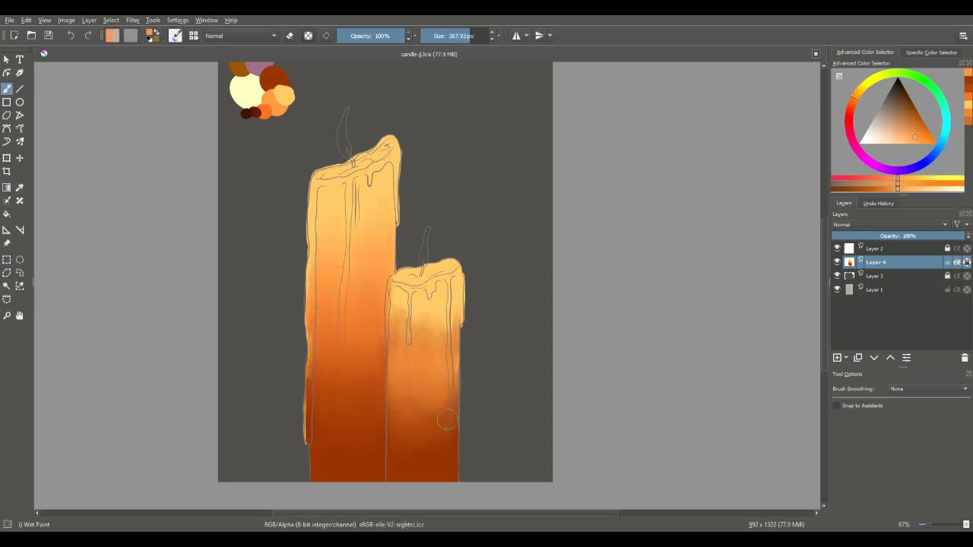
Step: Paint dark red across the lower ends of both candles using the colour from the palette swatches
left_click(272, 85, "ctrl")
mouse_move(456, 474)
left_mouse_down()
mouse_move(390, 470)
mouse_move(461, 445)
mouse_move(392, 451)
mouse_move(446, 457)
left_mouse_up()
mouse_move(308, 417)
left_mouse_down()
mouse_move(347, 431)
mouse_move(382, 427)
mouse_move(377, 491)
mouse_move(358, 440)
mouse_move(384, 422)
left_mouse_up()
mouse_move(389, 460)
left_mouse_down()
mouse_move(465, 455)
mouse_move(463, 427)
mouse_move(403, 457)
mouse_move(427, 476)
mouse_move(404, 431)
mouse_move(430, 464)
mouse_move(326, 428)
mouse_move(380, 395)
left_mouse_up()
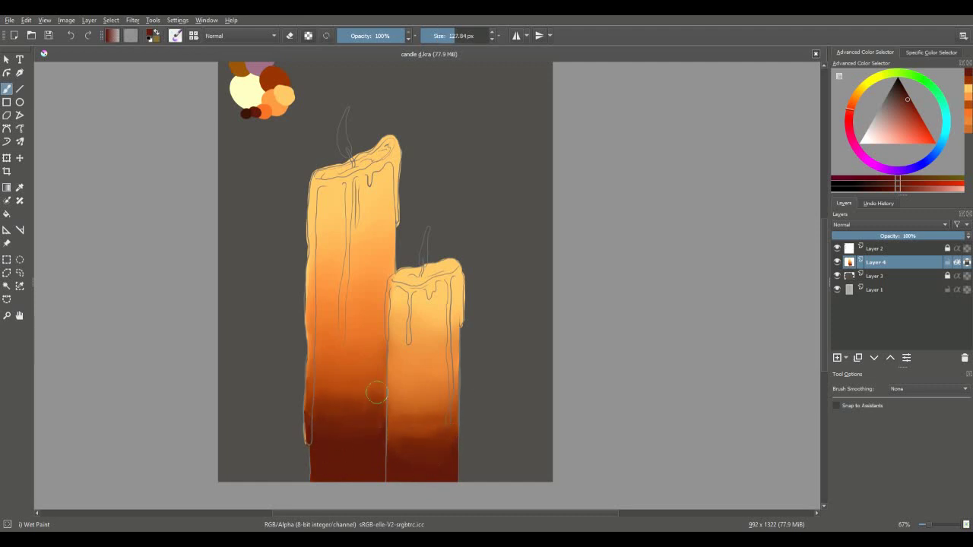
Step: Smooth the transition from dark red to orange on both candles, resampling nearby colours and varying the brush size
left_click(406, 358, "ctrl")
key("bracketright")
key("bracketright")
key("bracketright")
left_click(359, 400, "ctrl")
key("bracketleft")
key("bracketleft")
key("bracketleft")
key("bracketleft")
key("bracketleft")
key("bracketleft")
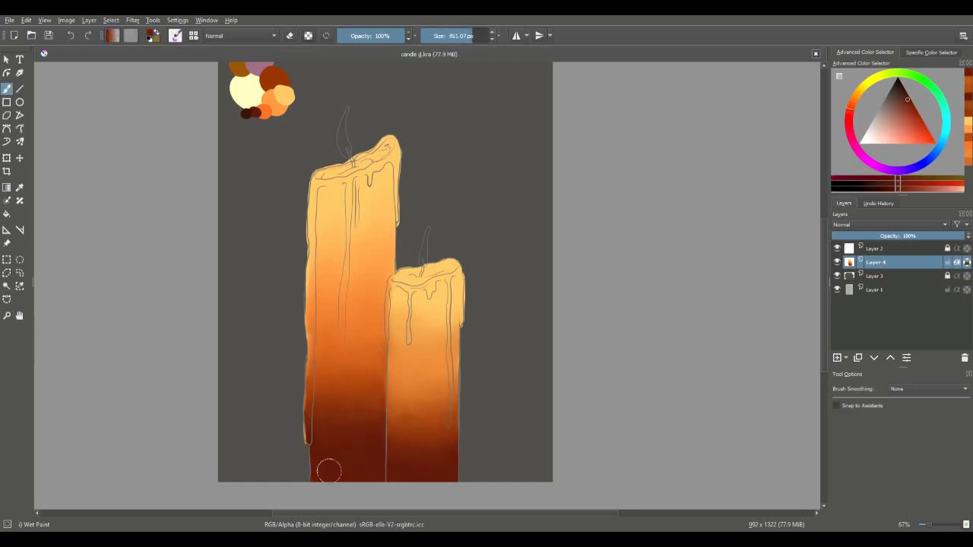
left_click(384, 398, "ctrl")
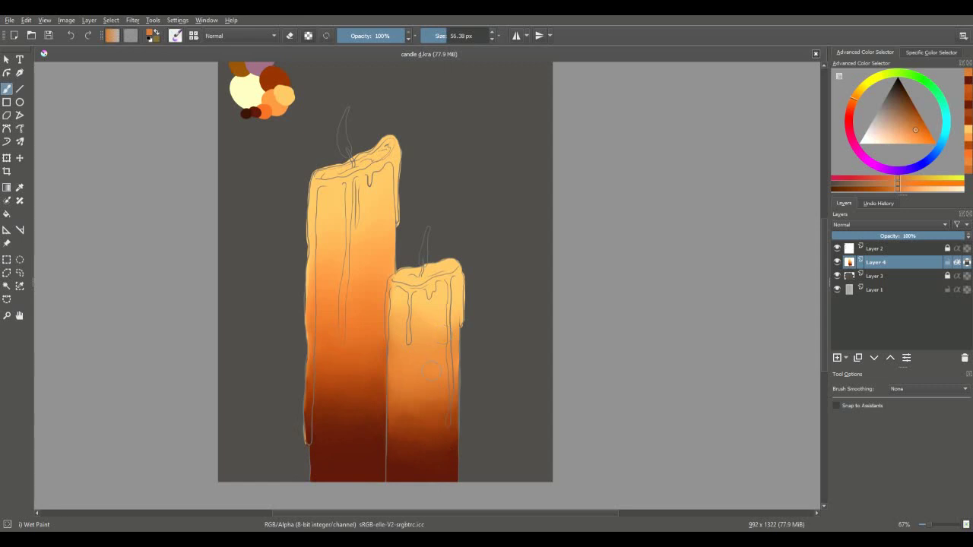
key("bracketright")
key("bracketright")
key("bracketright")
key("bracketright")
key("bracketright")
left_click(501, 314, "ctrl")
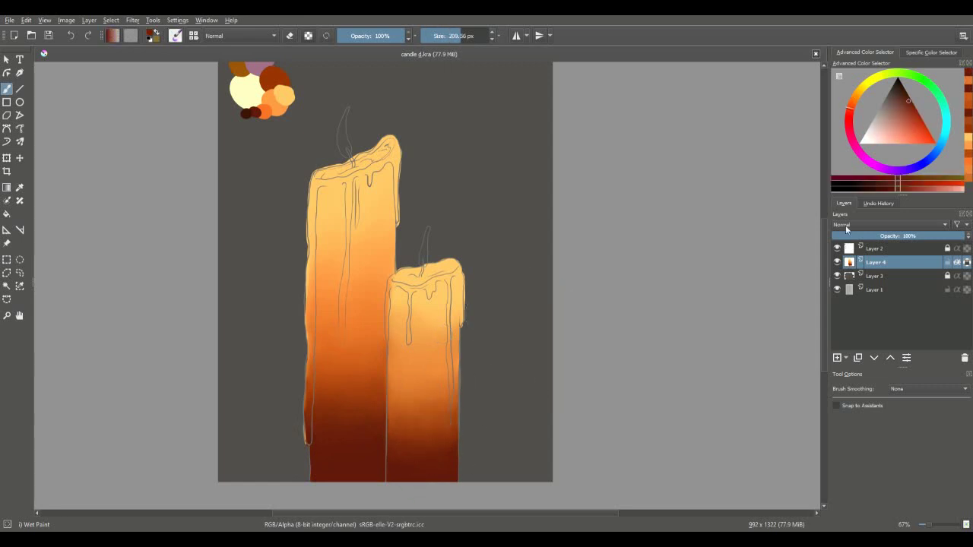
Step: Paint the darkest brown along the bases of both candles and blend it upward into the red with a larger brush
left_click(380, 466, "ctrl")
key("bracketleft")
key("bracketleft")
key("bracketleft")
key("bracketleft")
key("bracketleft")
key("bracketleft")
key("bracketleft")
key("bracketleft")
key("bracketleft")
key("bracketleft")
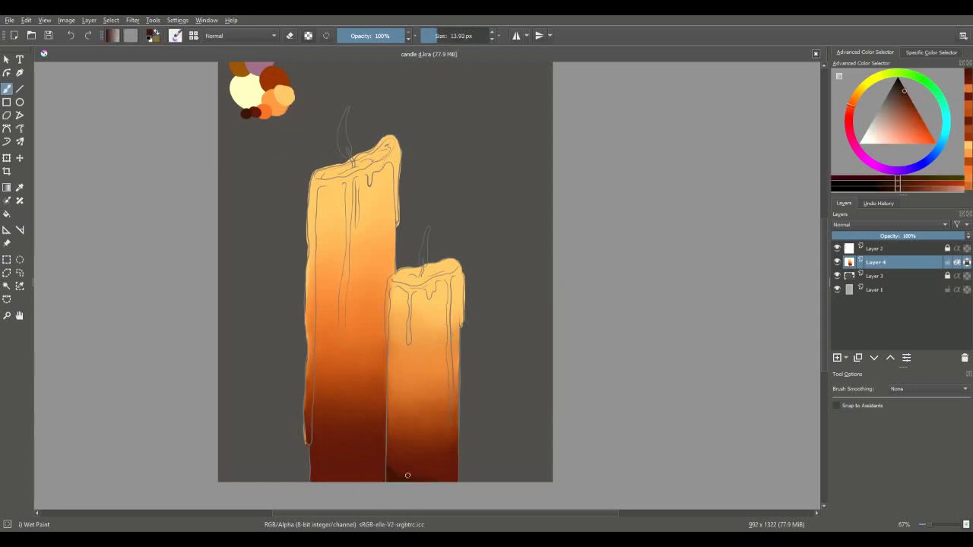
key("bracketright")
mouse_move(329, 448)
left_mouse_down()
mouse_move(453, 475)
mouse_move(466, 464)
mouse_move(394, 464)
mouse_move(434, 472)
mouse_move(413, 472)
mouse_move(457, 443)
mouse_move(370, 464)
mouse_move(313, 429)
mouse_move(379, 432)
left_mouse_up()
key("bracketright")
key("bracketright")
key("bracketright")
key("bracketright")
key("bracketright")
key("bracketright")
key("bracketright")
key("bracketright")
key("bracketright")
key("bracketright")
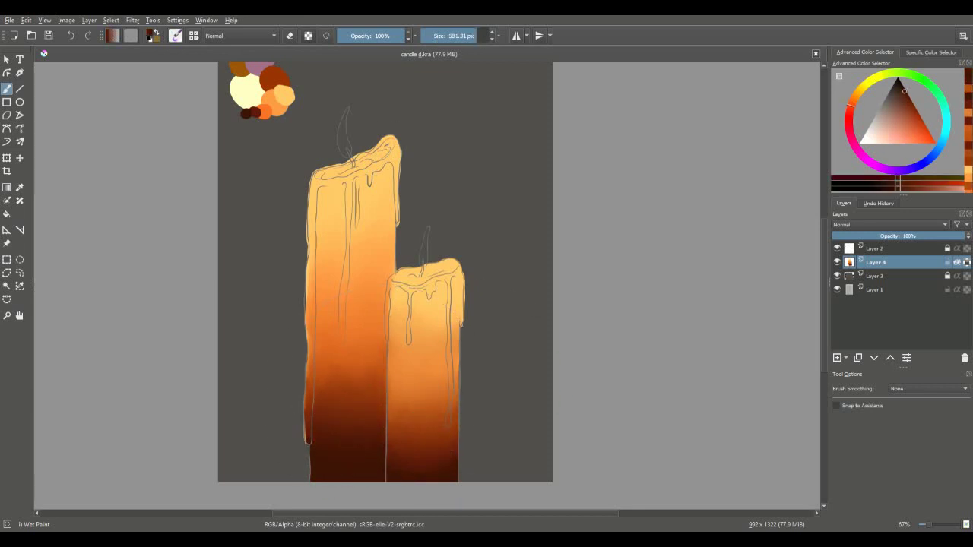
Step: Outline the wax drips on both candles in dark red with the Basic-5 Size brush, following the sketch lines
left_click(262, 117, "ctrl")
key("slash")
left_click_drag(354, 178, 342, 342)
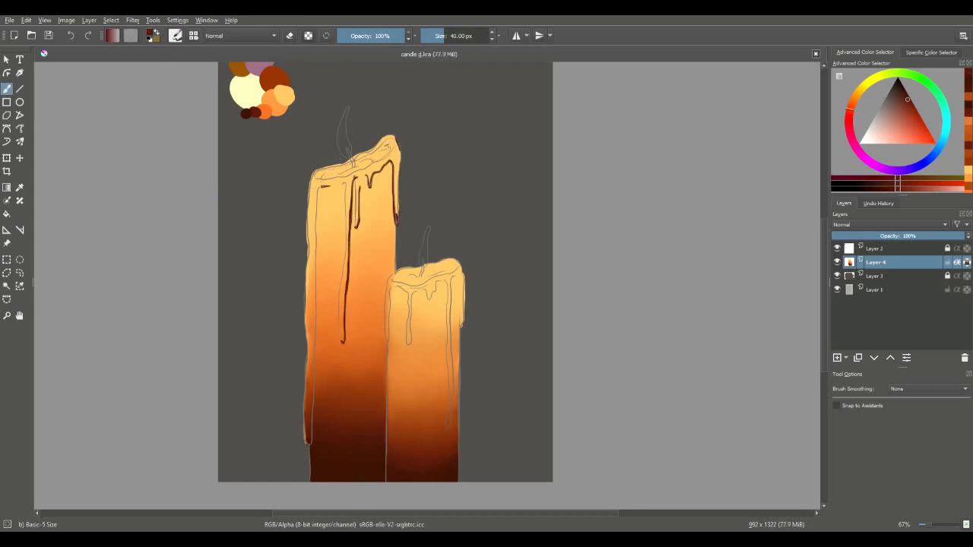
mouse_move(323, 185)
left_mouse_down()
mouse_move(304, 308)
mouse_move(310, 440)
left_mouse_up()
mouse_move(410, 290)
left_mouse_down()
mouse_move(408, 343)
mouse_move(447, 426)
left_mouse_up()
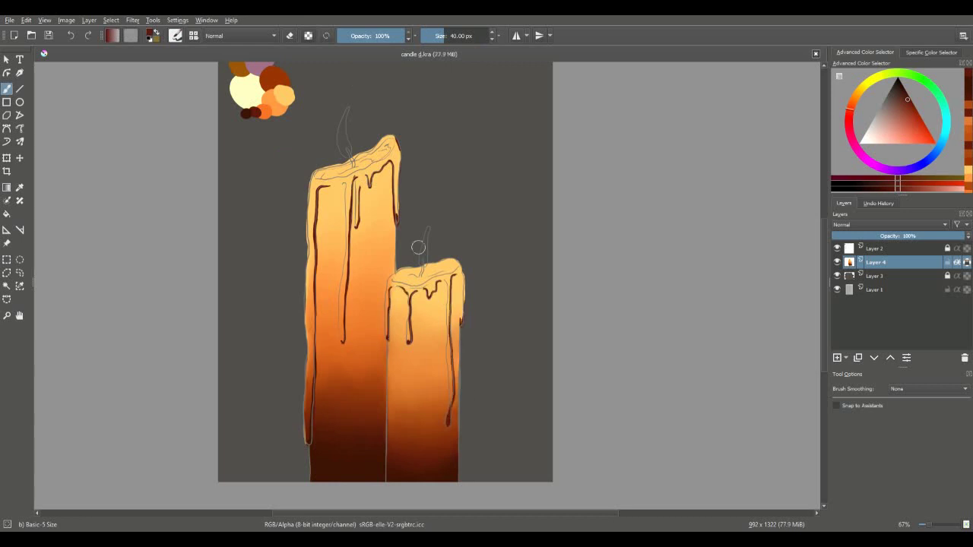
left_click_drag(348, 196, 347, 246)
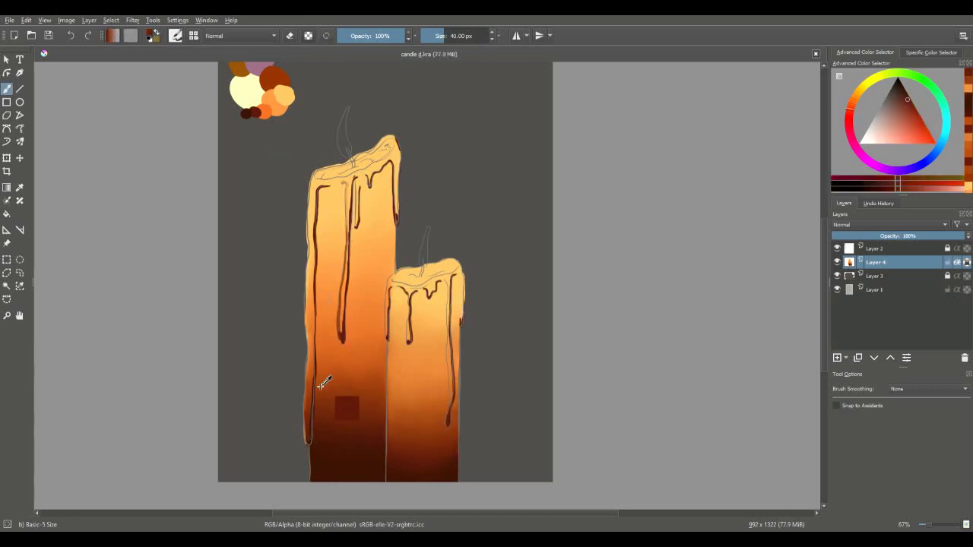
Step: Add orange tones alongside the dark drip outlines on both candles, using colours sampled from the painting
left_click(309, 183, "ctrl")
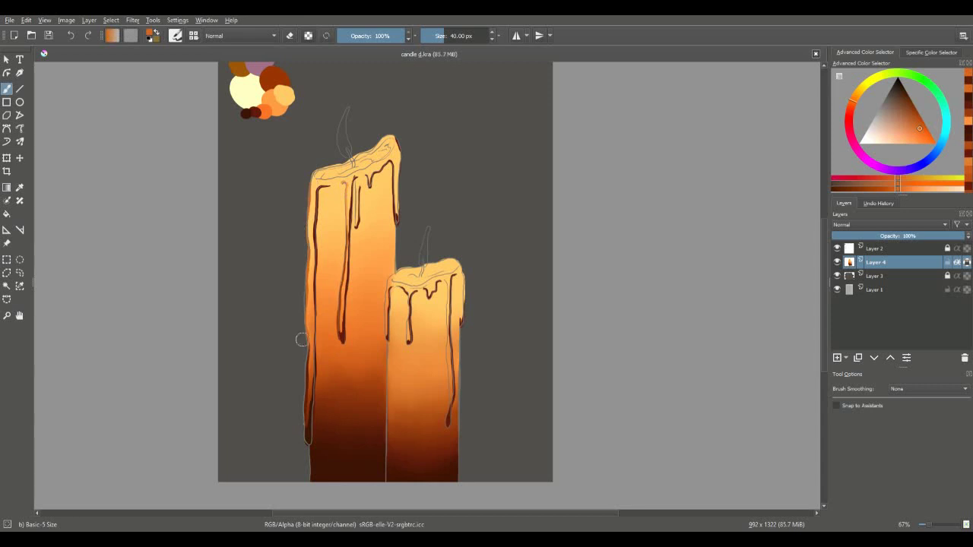
mouse_move(356, 179)
left_mouse_down()
mouse_move(355, 228)
mouse_move(398, 228)
left_mouse_up()
left_click(386, 217, "ctrl")
left_click_drag(400, 153, 399, 216)
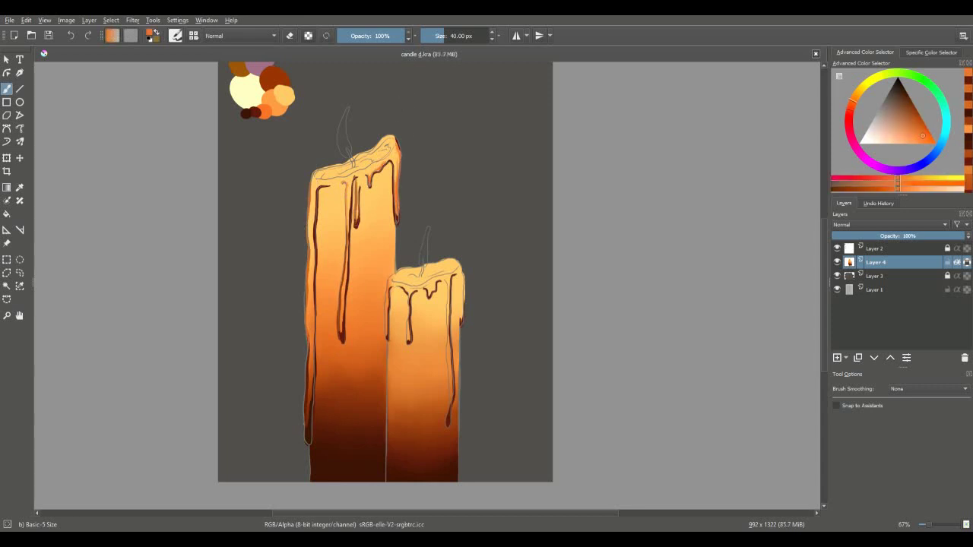
left_click(410, 323, "ctrl")
left_click_drag(386, 310, 385, 337)
left_click(412, 317, "ctrl")
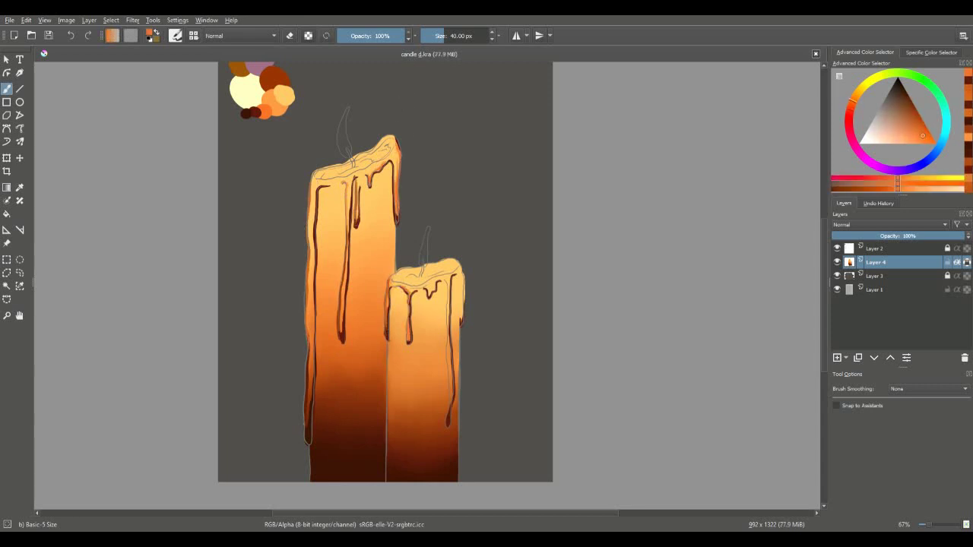
left_click(465, 388, "ctrl")
left_click_drag(461, 297, 459, 332)
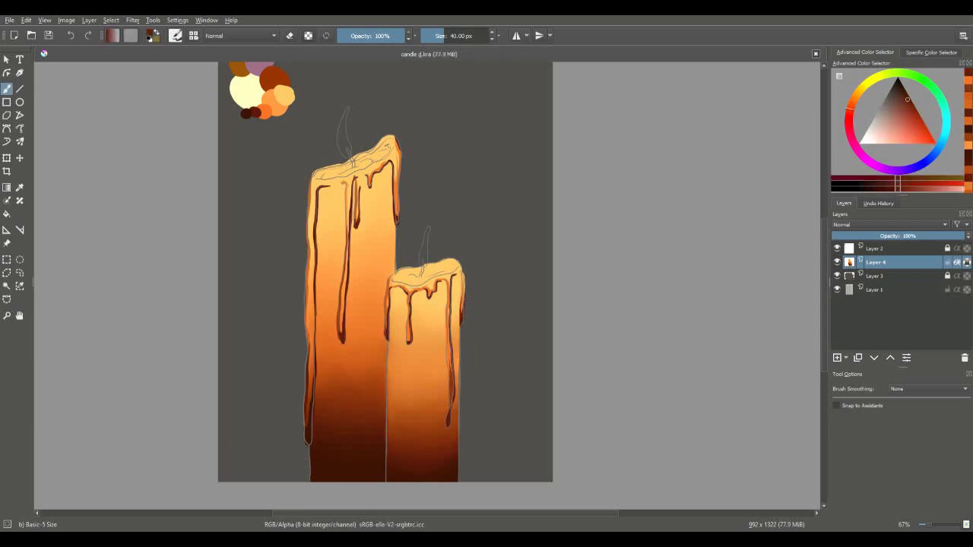
Step: Paint pale yellow rims around both candle tops and add orange strokes in the melted wax inside them
left_click(459, 263, "ctrl")
left_click_drag(460, 273, 429, 284)
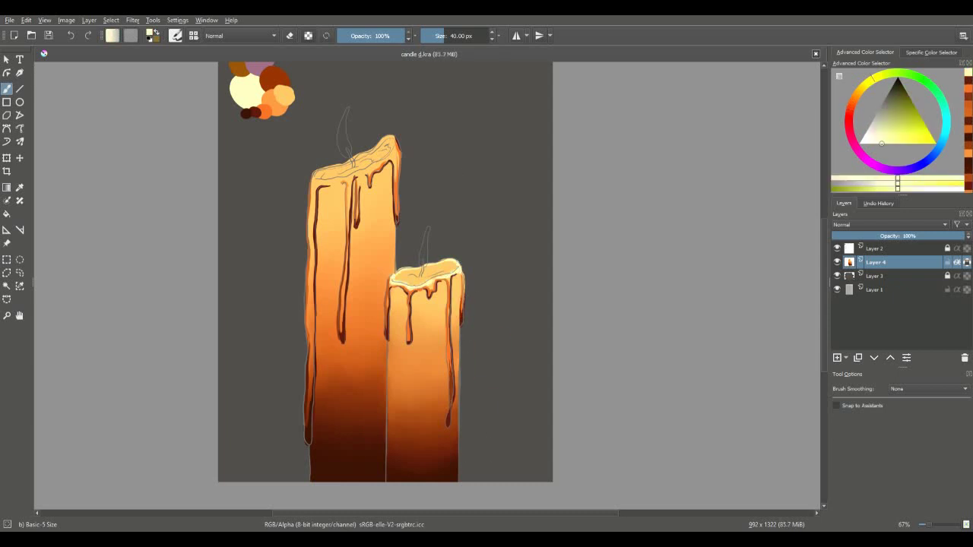
left_click(444, 319, "ctrl")
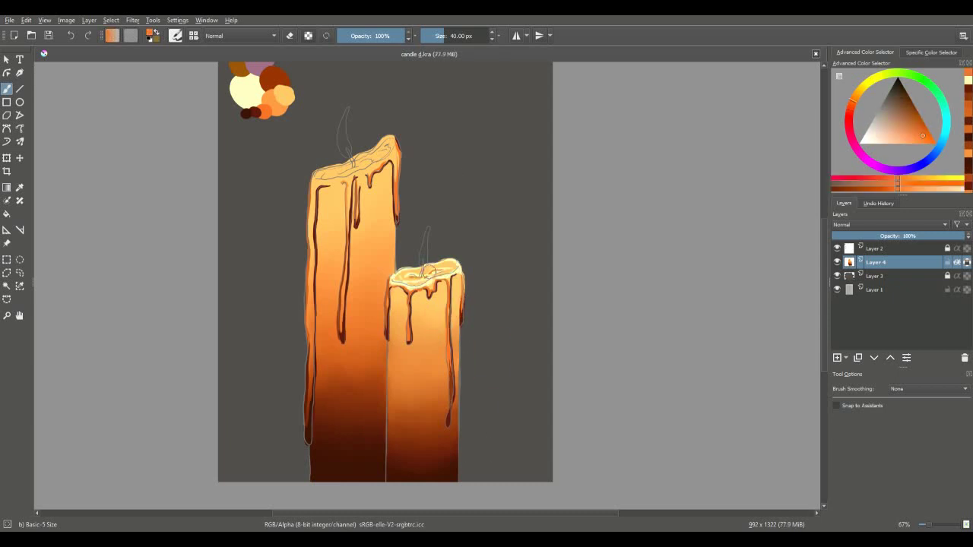
left_click(246, 98, "ctrl")
left_click(397, 203, "ctrl")
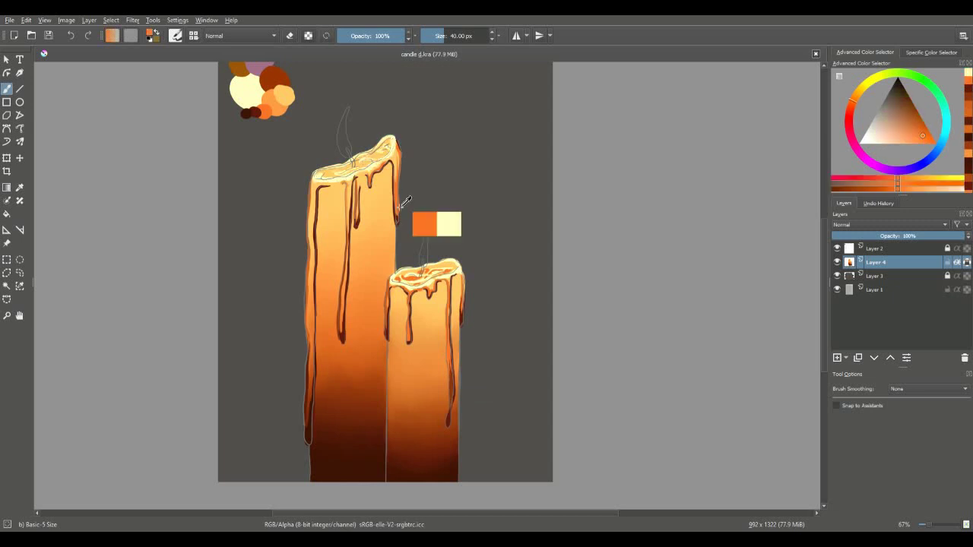
Step: Hide the sketch on Layer 2 and blend the yellow and orange strokes of the tall candle's top with Wet Paint
left_click(837, 248)
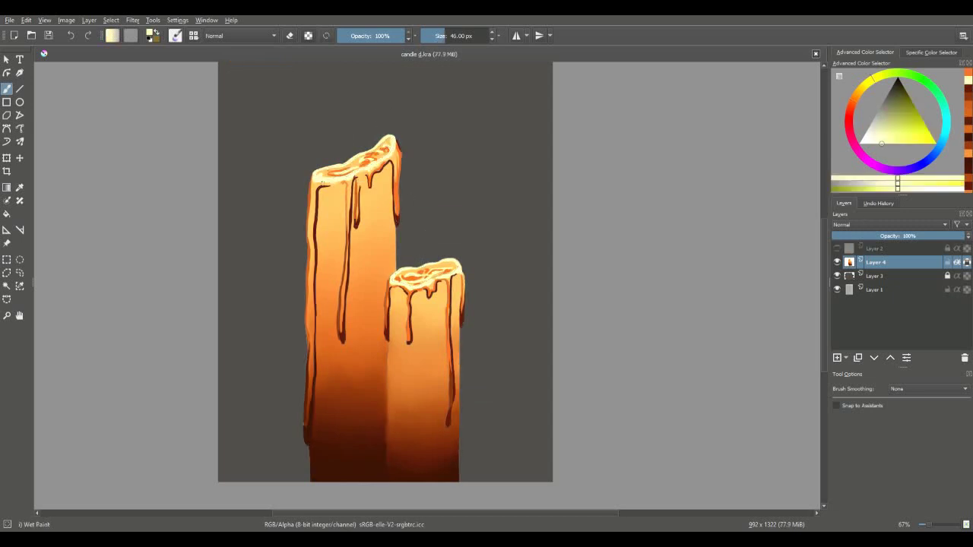
left_click(384, 229, "ctrl")
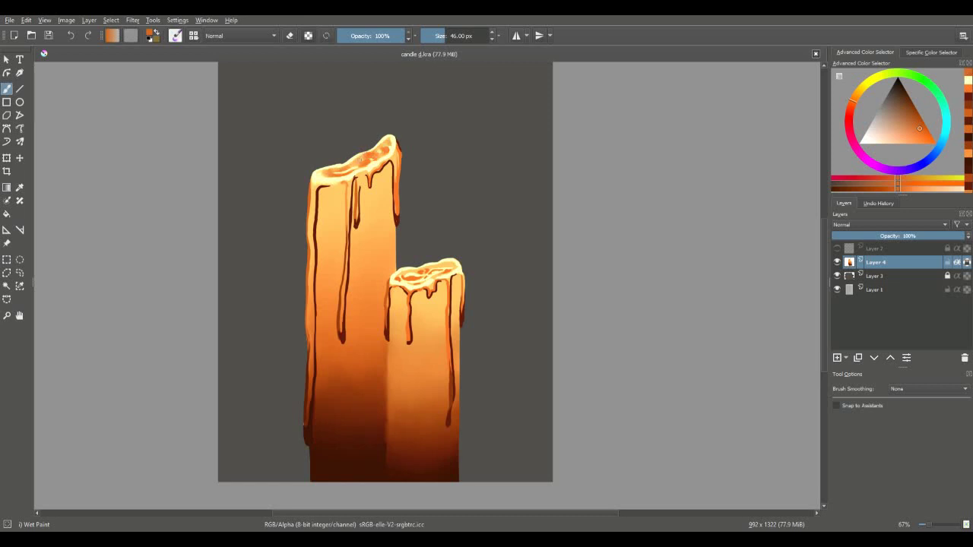
left_click(362, 160, "ctrl")
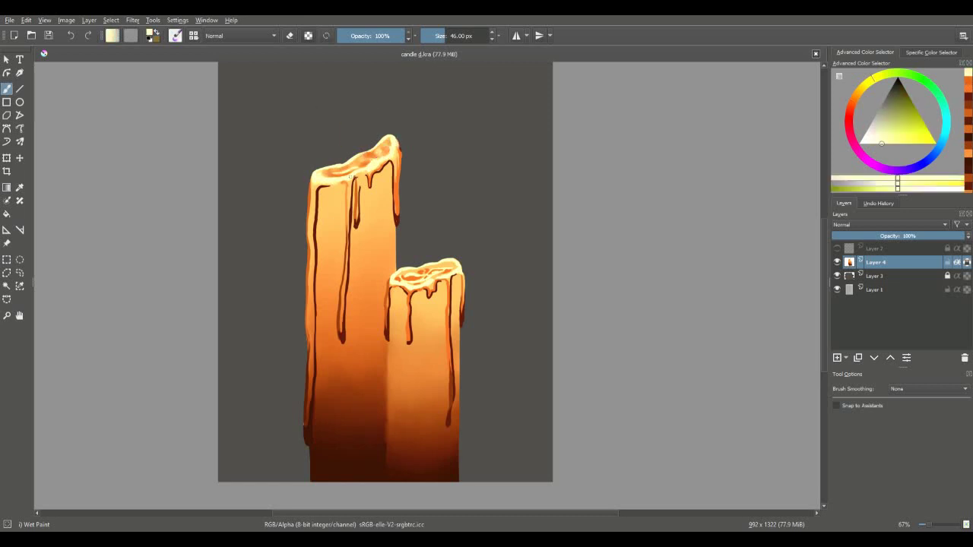
left_click_drag(349, 177, 334, 172, "shift")
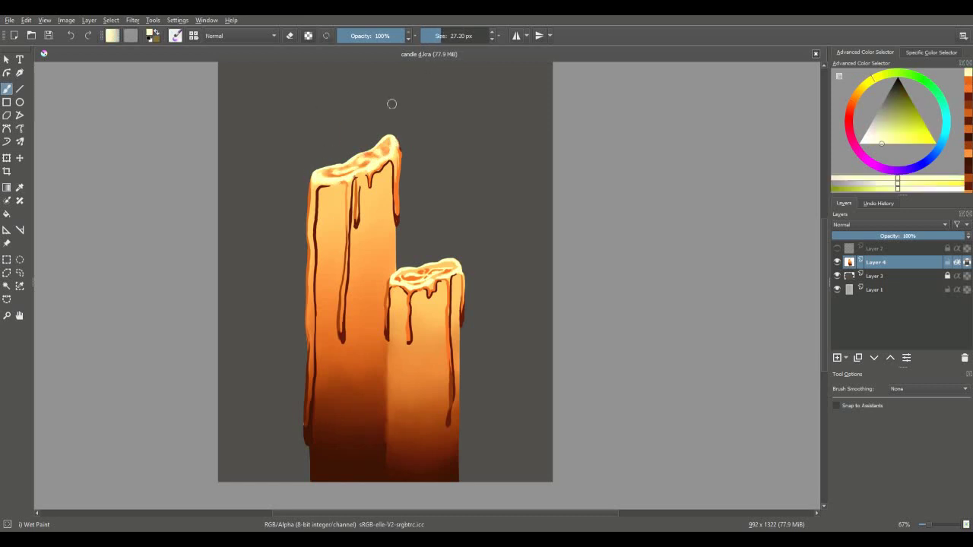
left_click(394, 298, "ctrl")
mouse_move(394, 298)
left_mouse_down("shift")
mouse_move(353, 165)
mouse_move(391, 144)
left_mouse_up("shift")
left_click(391, 144, "ctrl")
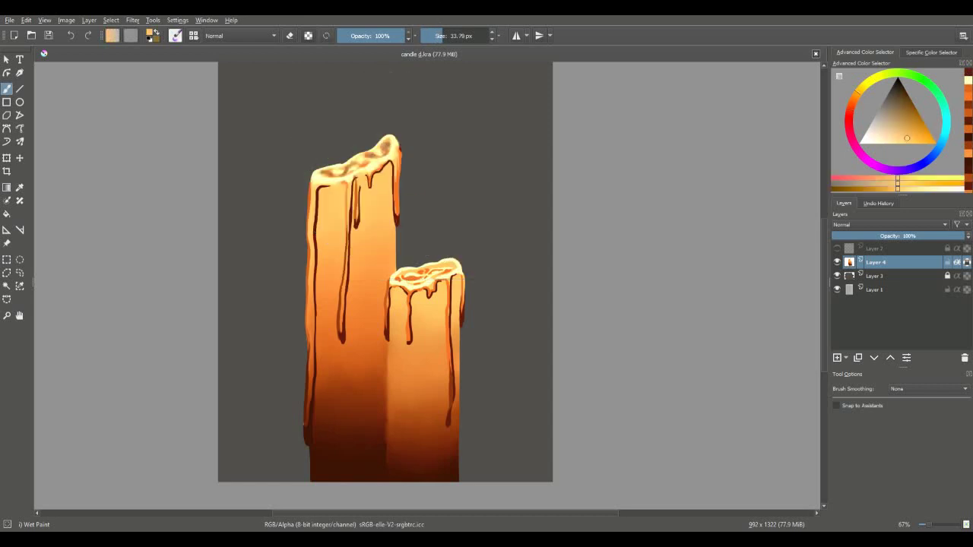
left_click(388, 137, "ctrl")
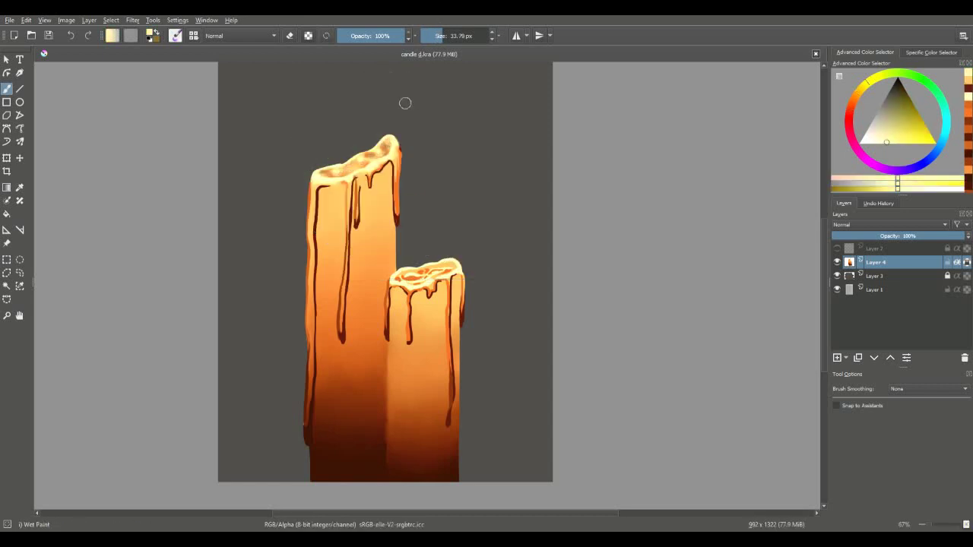
Step: Blend the orange and pale yellow strokes of the short candle's top and soften the rim's lower edge with a smaller brush
left_click(422, 270, "ctrl")
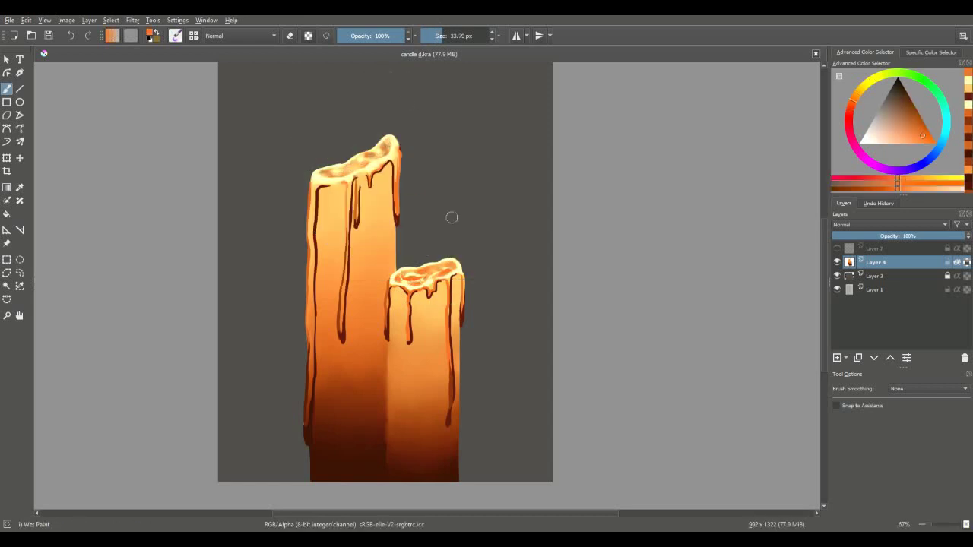
left_click(404, 283, "ctrl")
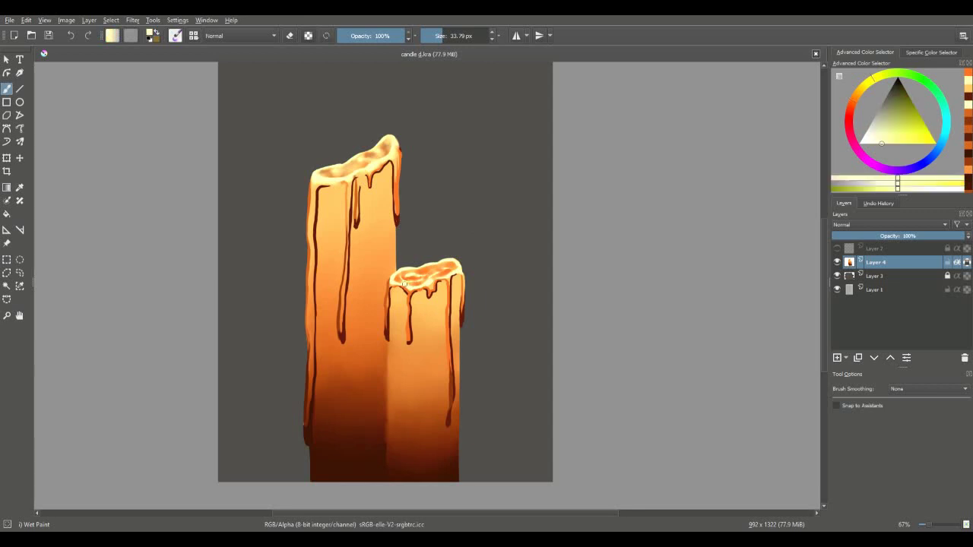
left_click(406, 277)
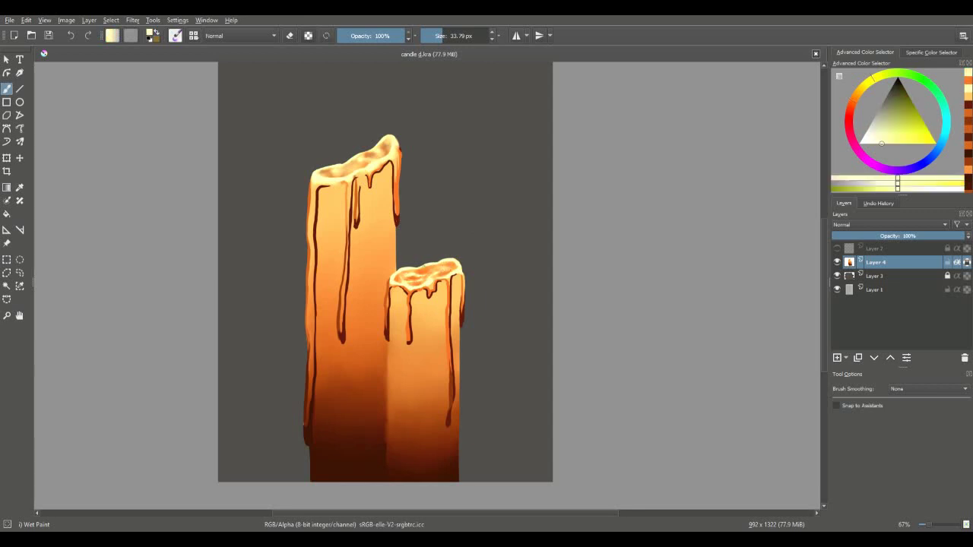
left_click(408, 288, "ctrl")
key("bracketleft")
key("bracketleft")
key("bracketleft")
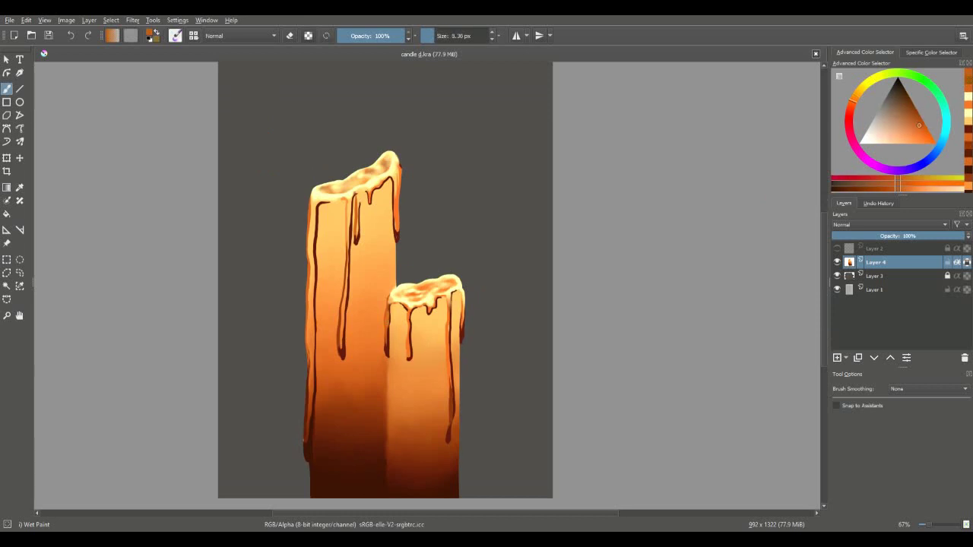
Step: Set the brush size to 29.29 px and blend the dark red and orange of the short candle's drips
left_click(907, 99)
left_click(443, 35)
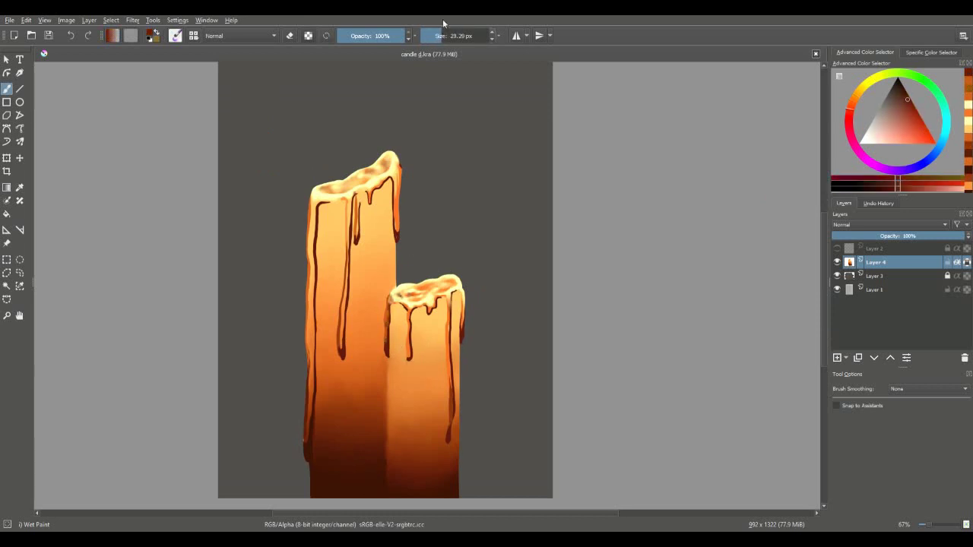
left_click(922, 135)
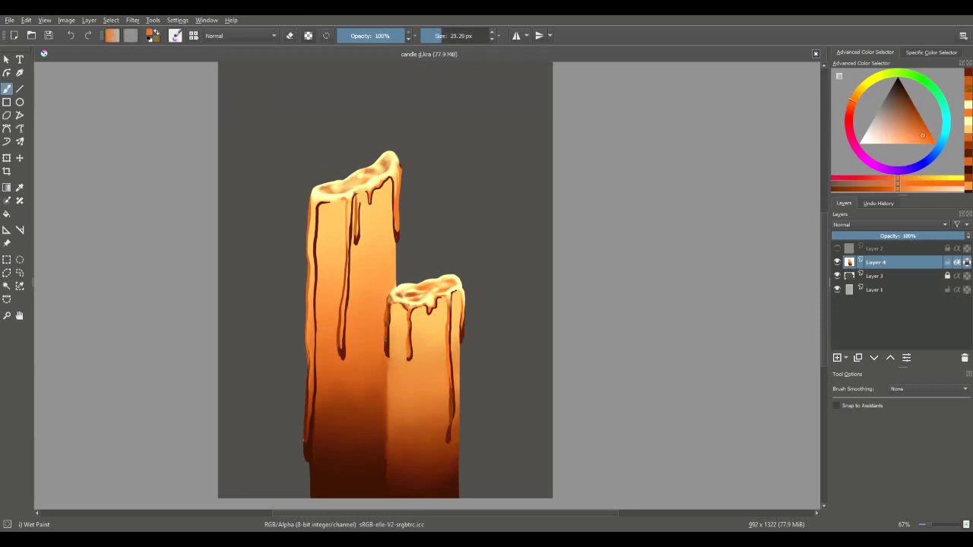
left_click(432, 304, "ctrl")
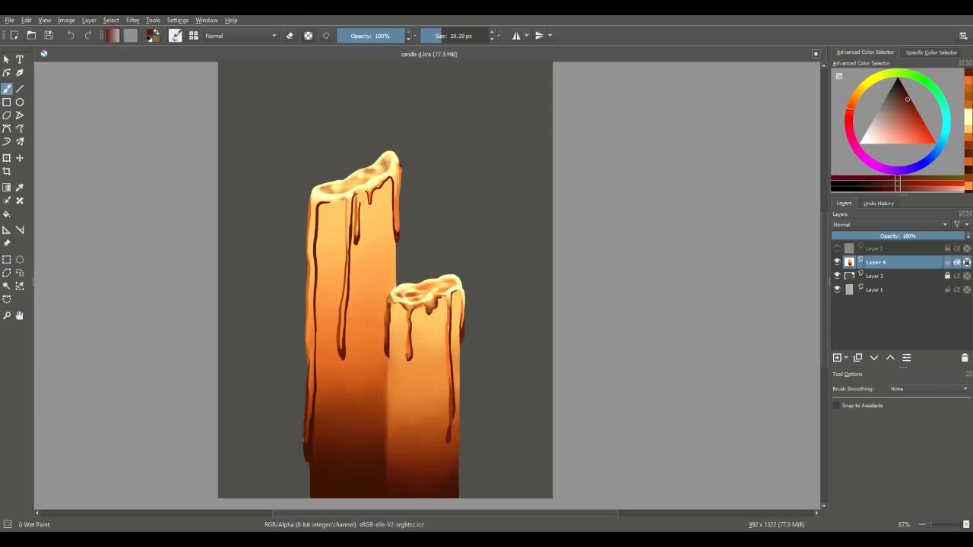
left_click(465, 368, "ctrl")
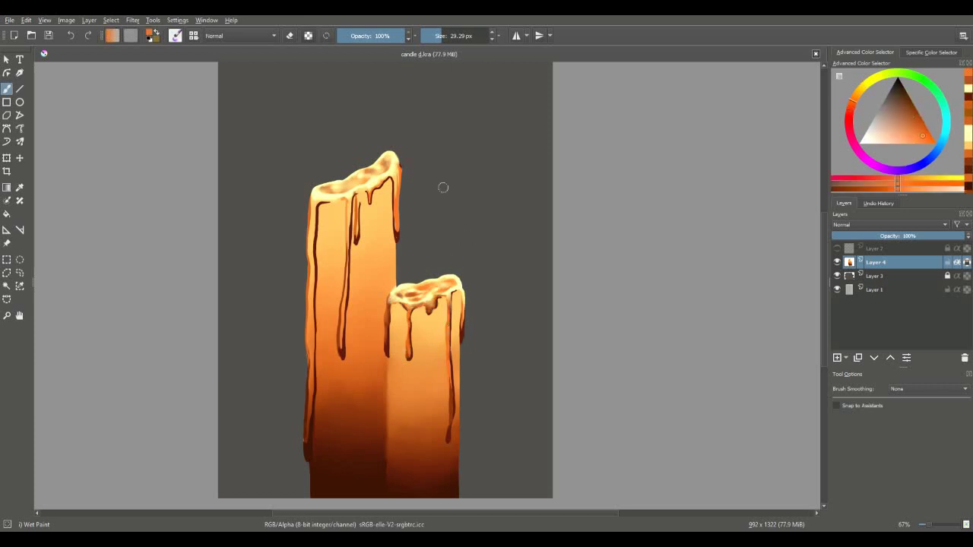
left_click_drag(451, 359, 450, 422)
left_click_drag(461, 293, 464, 318)
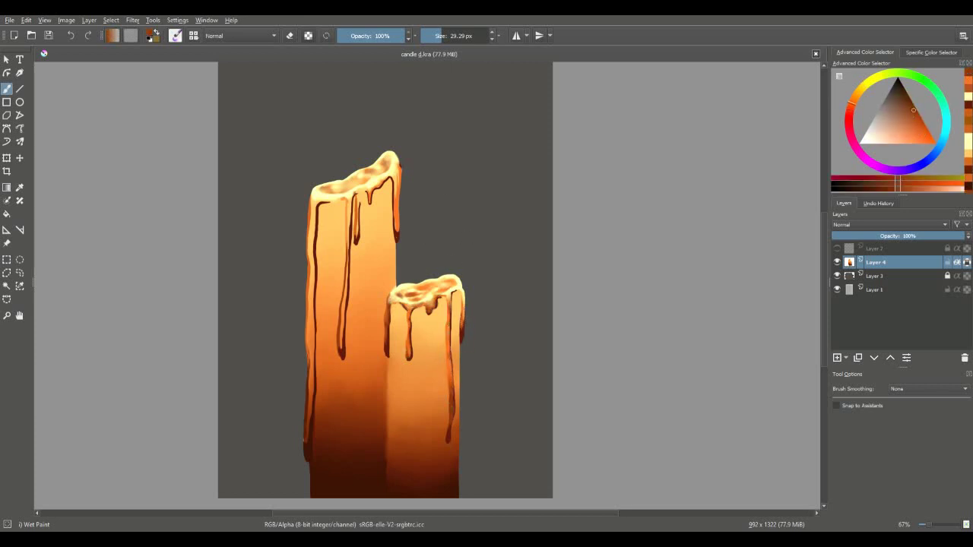
Step: Blend the dark outline of the tall candle's long outer drip into the surrounding wax, finishing with a larger brush
left_click(311, 404, "ctrl")
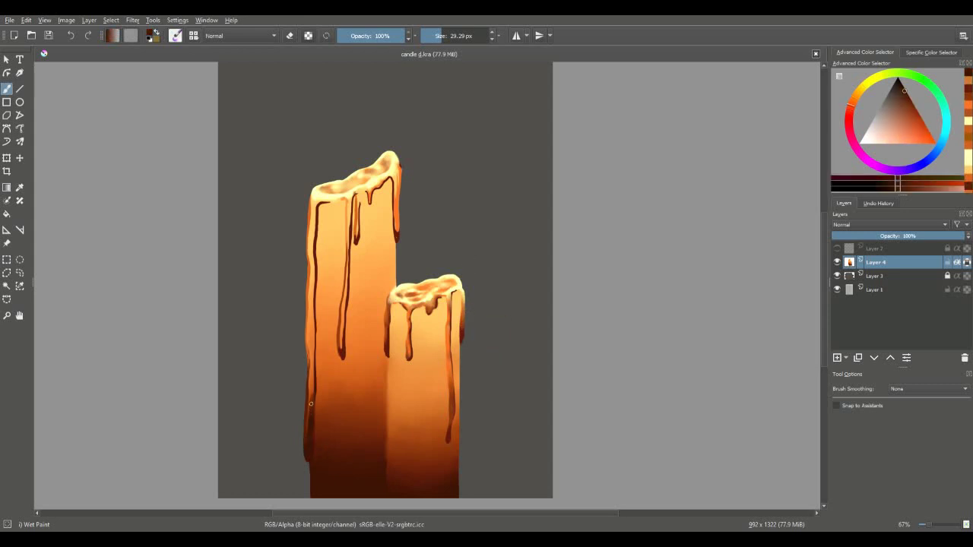
left_click(313, 389, "ctrl")
left_click(317, 217, "ctrl")
left_click_drag(315, 200, 312, 380)
key("bracketright")
key("bracketright")
key("bracketright")
left_click_drag(316, 199, 308, 363)
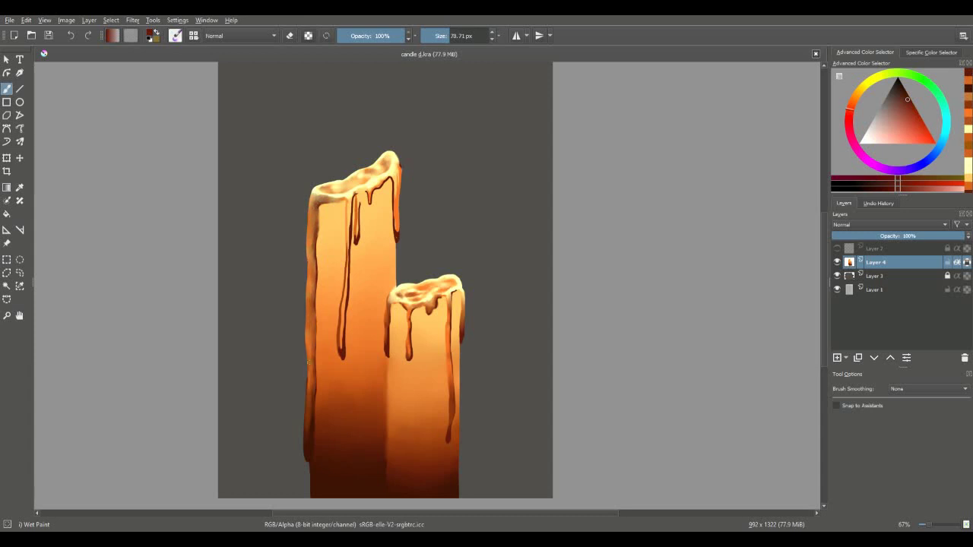
Step: Trim the tall candle's outer drip with the eraser and blend its inner and far-edge drips with Wet Paint
left_click(308, 312, "ctrl")
key("e")
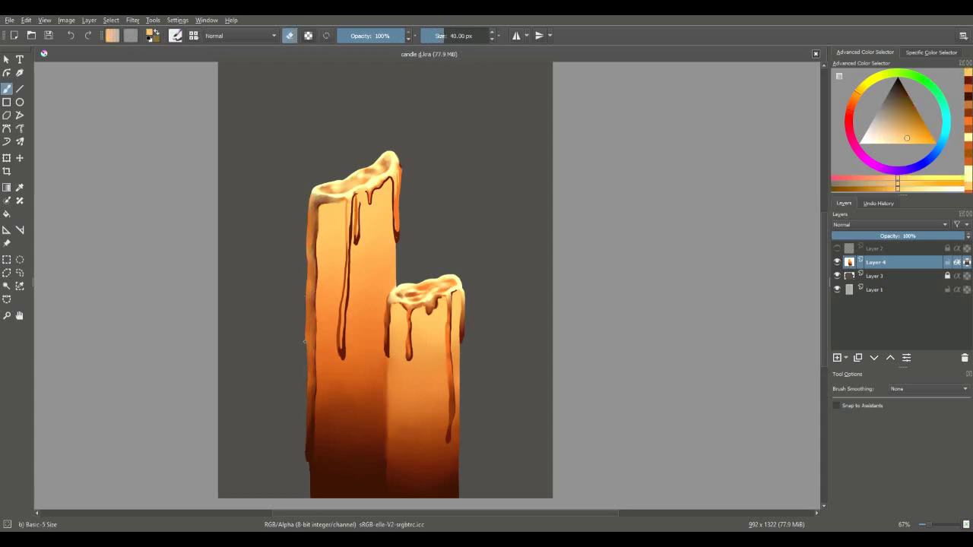
left_click(340, 351, "ctrl")
key("slash")
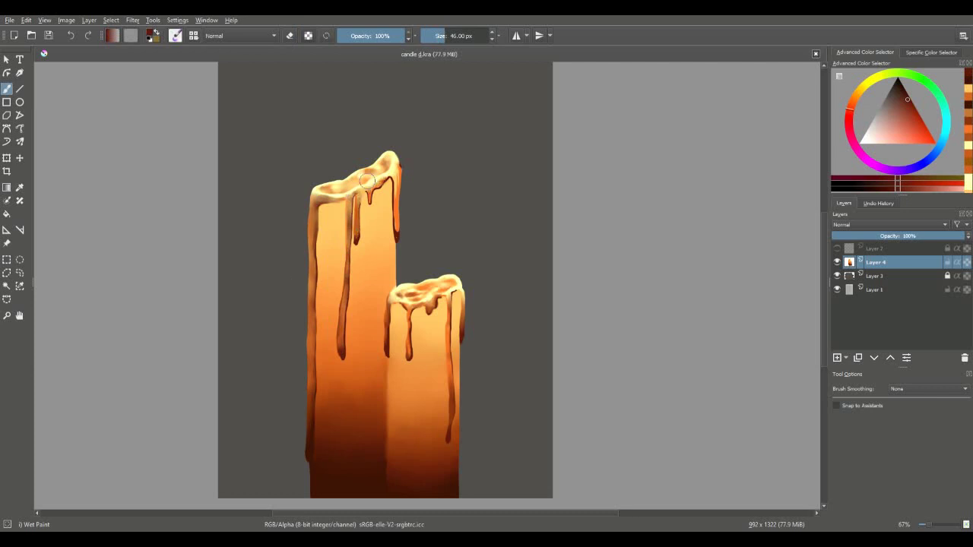
left_click_drag(396, 176, 401, 231)
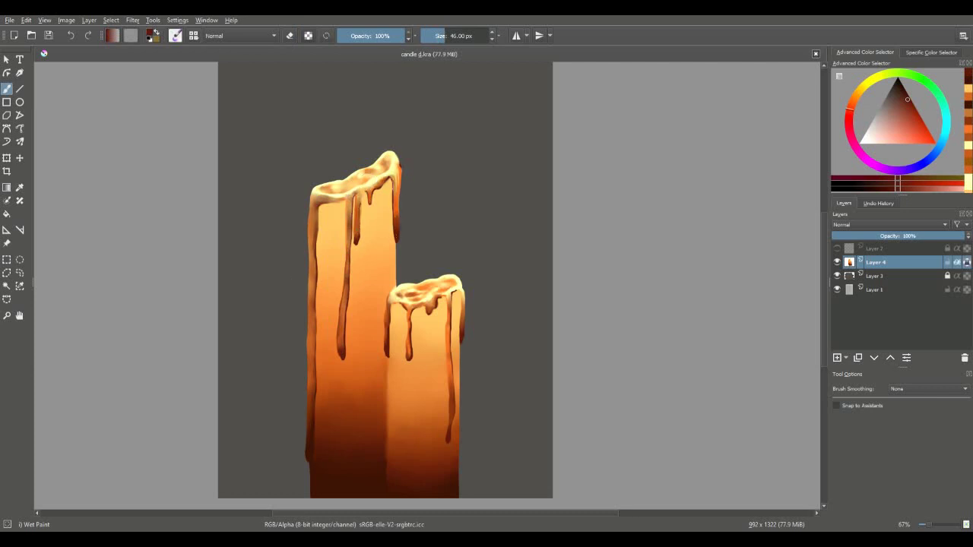
Step: Shade the tall candle's long outer and middle drips with sampled dark brown, orange and dark red
left_click_drag(274, 337, 300, 337)
left_click(302, 320, "ctrl")
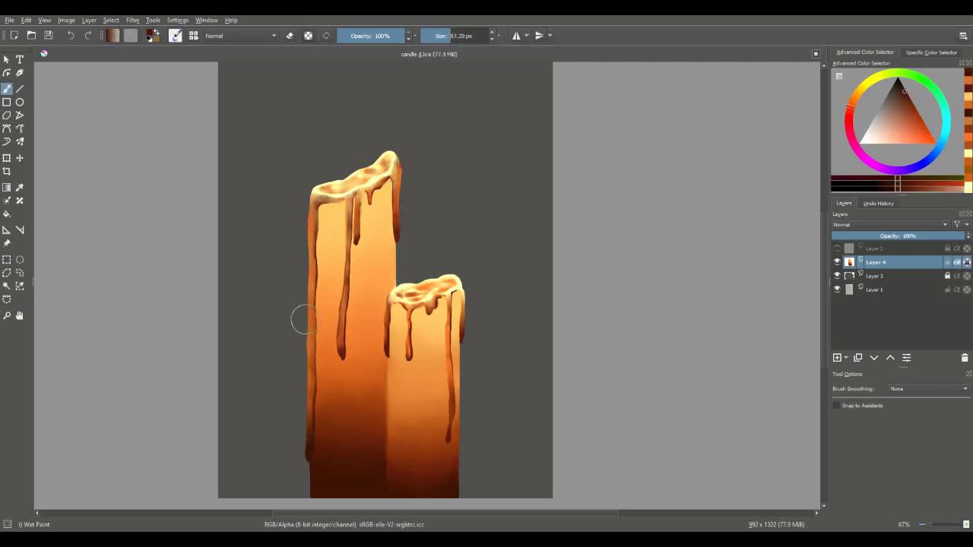
left_click_drag(301, 213, 262, 213)
left_click(316, 217, "ctrl")
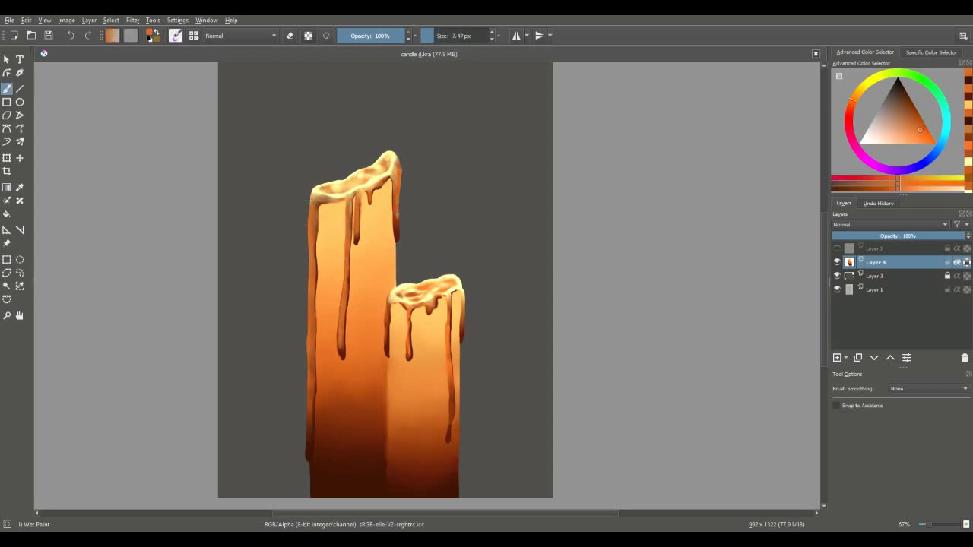
left_click(342, 335, "ctrl")
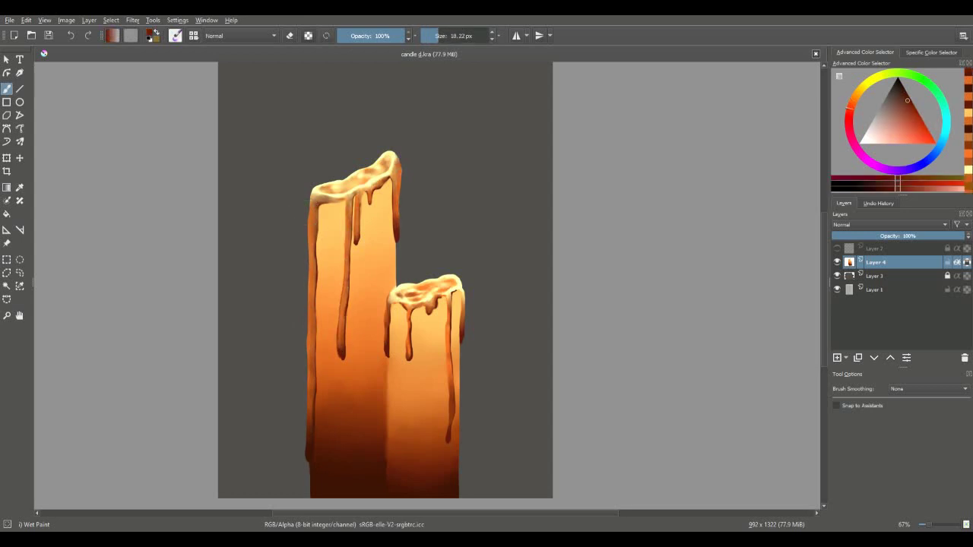
left_click_drag(445, 38, 437, 42)
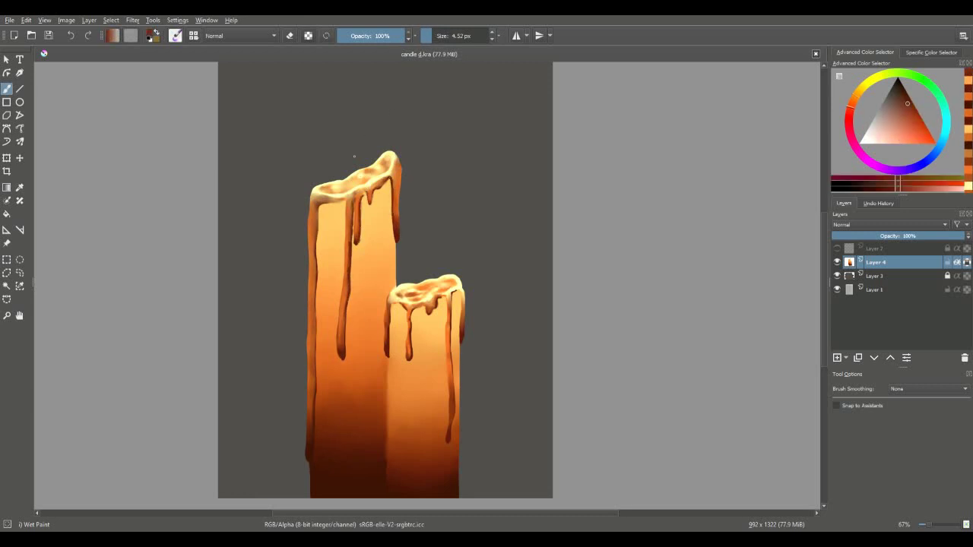
Step: Define the vertical edge between the two candles with sampled orange tones
left_click(386, 376, "ctrl")
left_click_drag(386, 376, 426, 376)
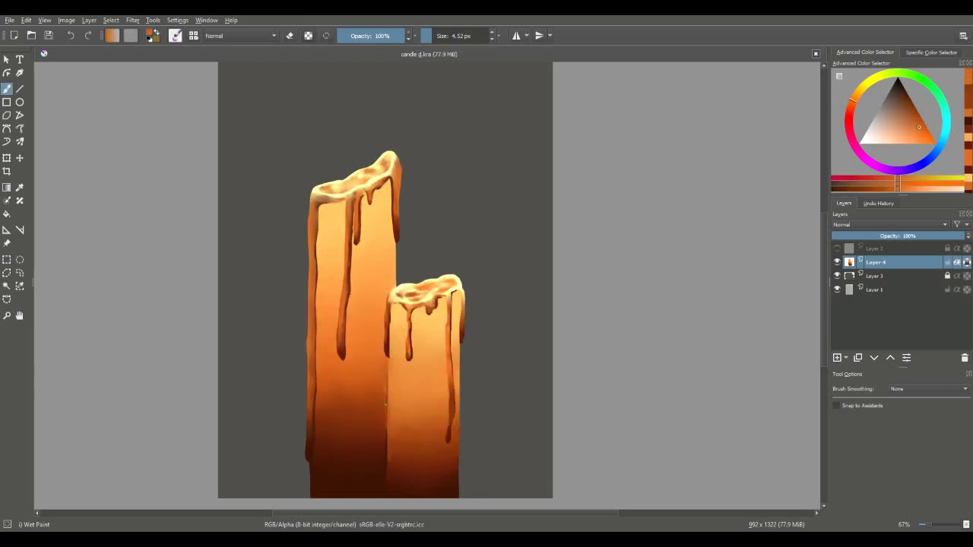
left_click(421, 311, "ctrl")
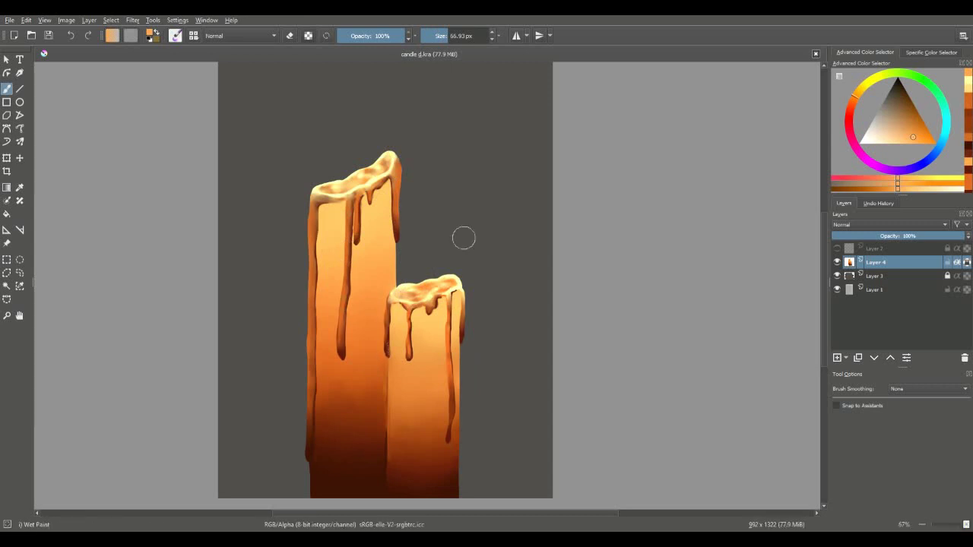
Step: Paint a short brown wick in the top of each candle with the Basic-5 Size brush
key("h")
key("slash")
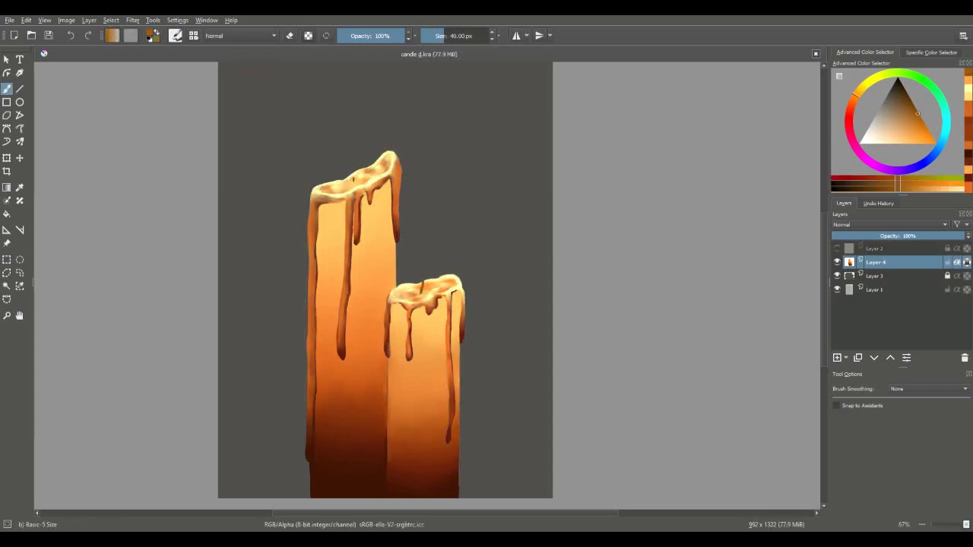
key("slash")
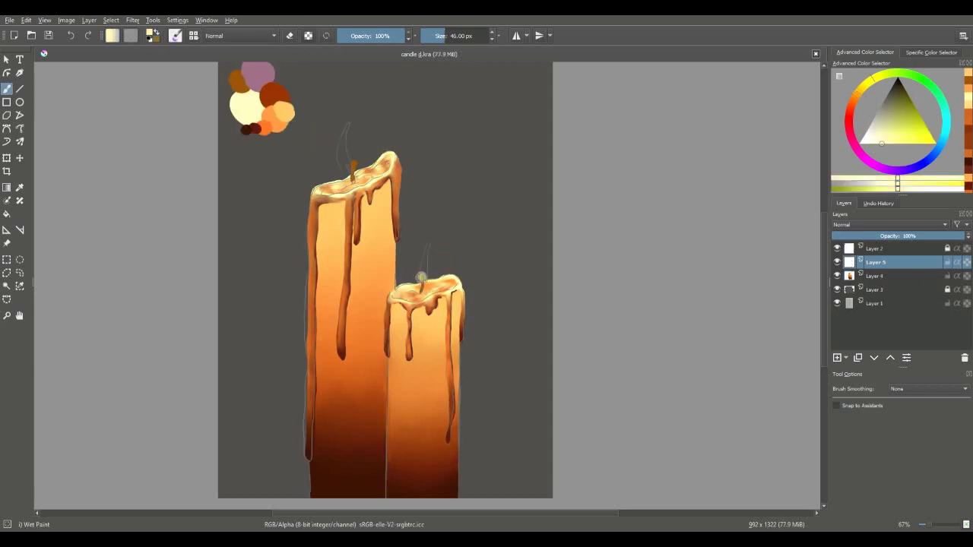
Step: Paint cream flames with purple bases above both wicks on Layer 5 with the Basic-5 Size brush
key("slash")
left_click_drag(421, 282, 426, 247)
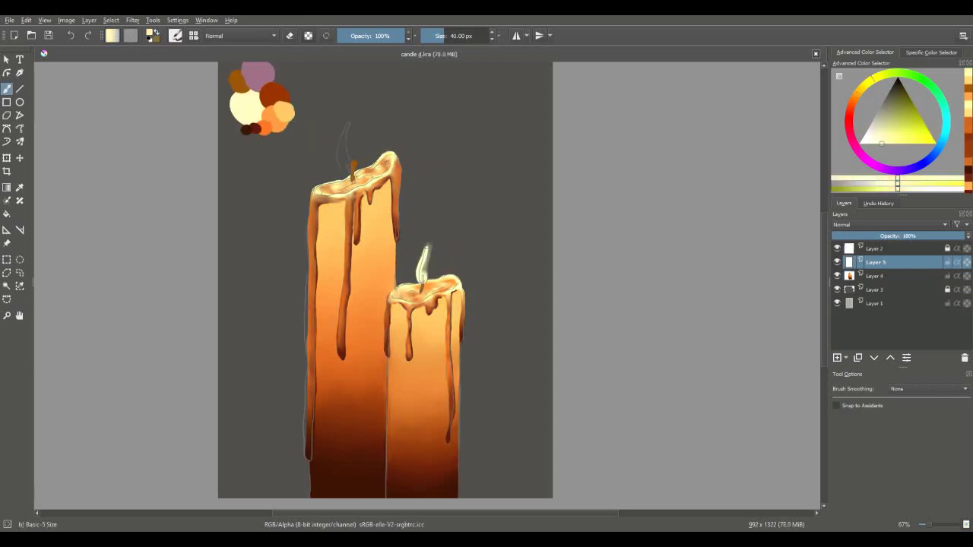
left_click_drag(351, 169, 360, 110)
left_click(257, 74, "ctrl")
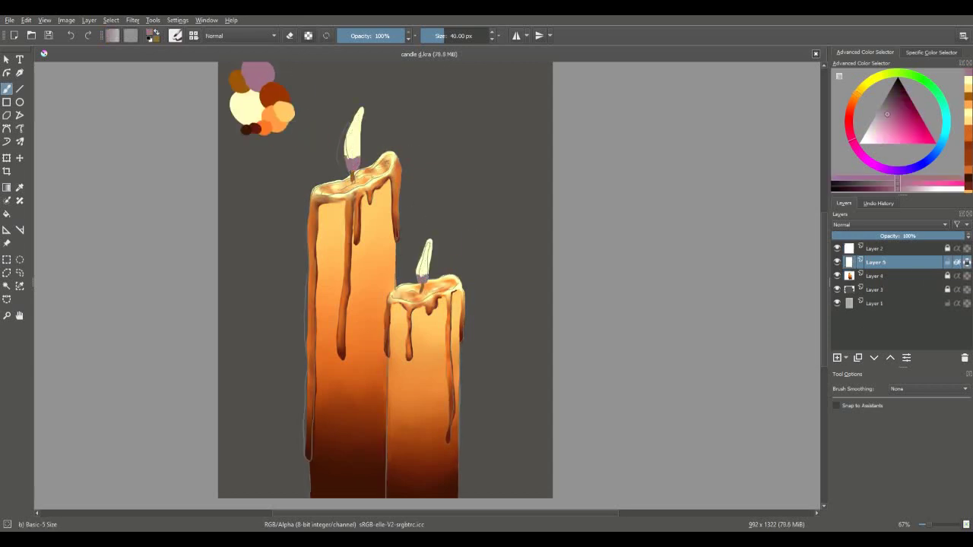
Step: Blend the purple bases into the cream of both flames with Wet Paint and hide the sketch on Layer 2
left_click(255, 128, "ctrl")
left_click(351, 161, "ctrl")
left_click_drag(420, 277, 422, 267)
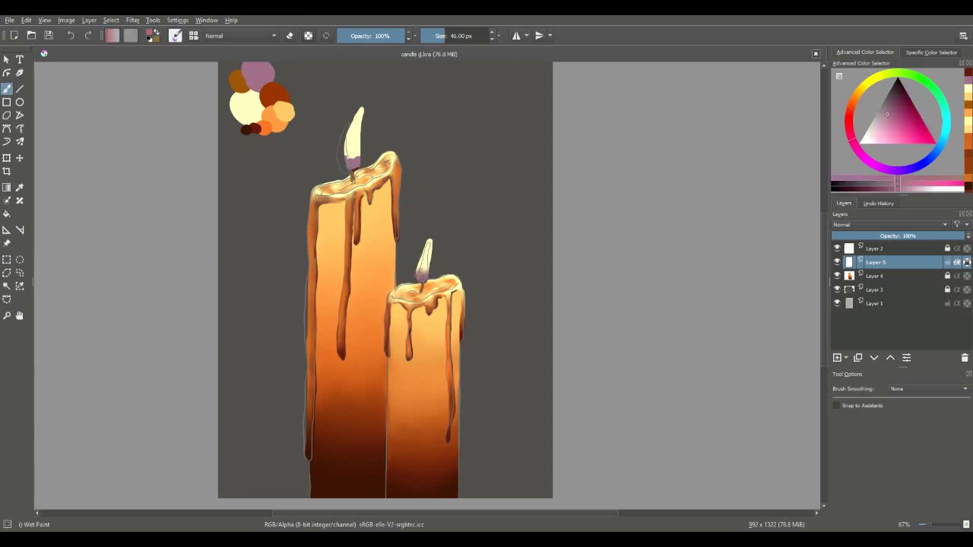
left_click(354, 140, "ctrl")
mouse_move(351, 163)
left_mouse_down()
mouse_move(354, 149)
mouse_move(352, 169)
left_mouse_up()
left_click(351, 161, "ctrl")
left_click(354, 168, "ctrl")
left_click(454, 312, "ctrl")
left_click(837, 249)
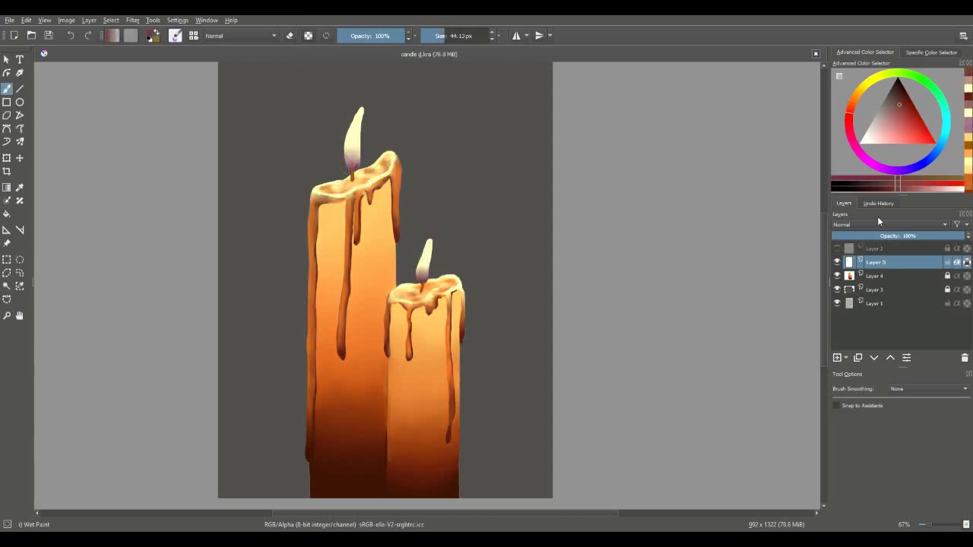
left_click(837, 249)
scroll(532, 304, "up", 1)
left_click(836, 249)
scroll(532, 304, "down", 1)
Step: Touch up the lower edge between the candles on Layer 4 and cover the background with black on a new layer beneath it
left_click(874, 276)
left_click(384, 417, "ctrl")
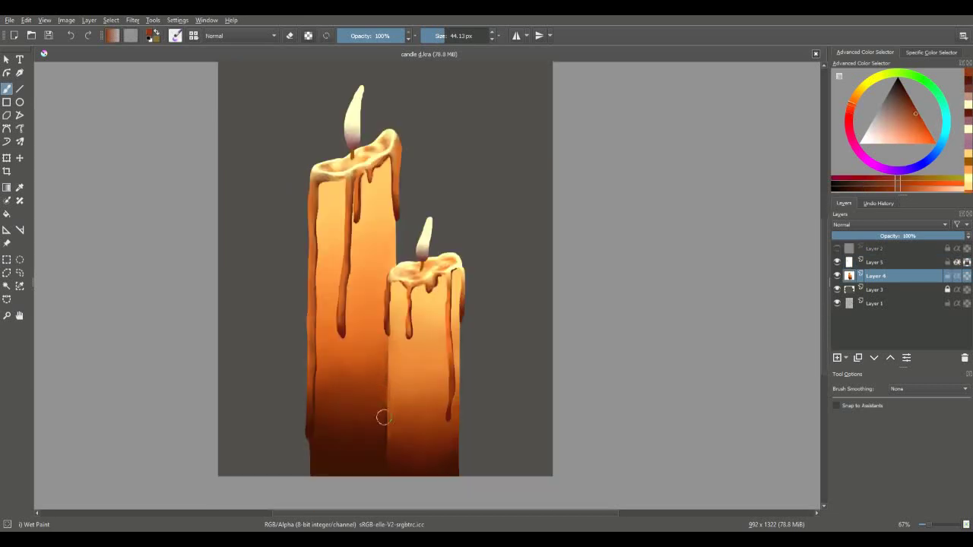
key("Insert")
key("shift+BackSpace")
scroll(327, 130, "up", 1)
scroll(727, 358, "down", 3)
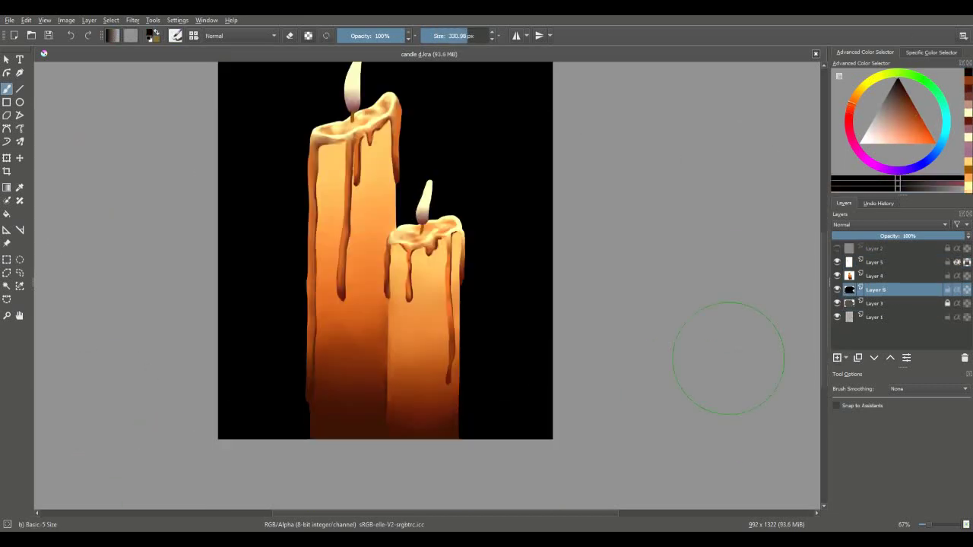
Step: Round off the bottoms of both candles with black on Layer 4
left_click(874, 276)
key("slash")
left_click_drag(384, 435, 459, 434)
key("slash")
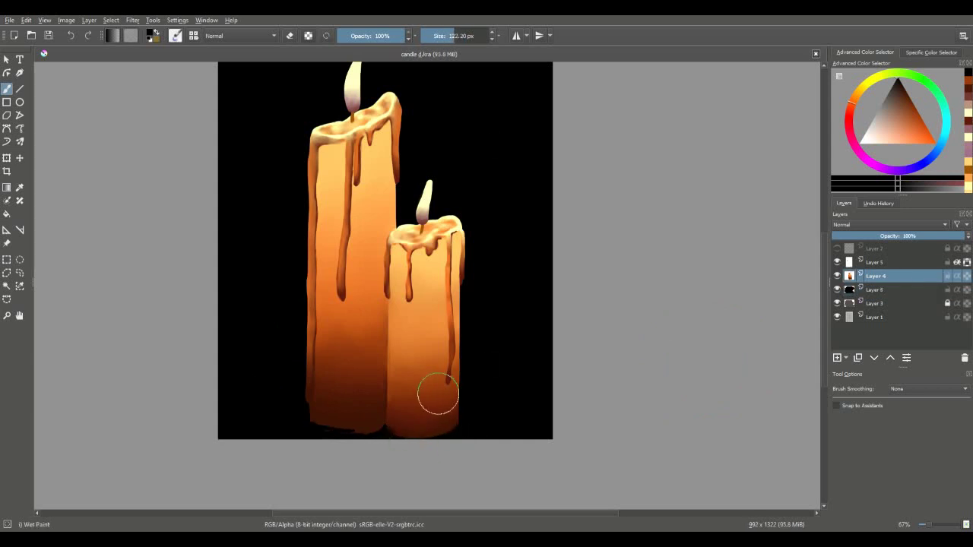
Step: Fade the bottoms of both candles softly into the black background with large Wet Paint strokes
mouse_move(388, 429)
left_mouse_down()
mouse_move(426, 435)
mouse_move(391, 436)
mouse_move(398, 409)
mouse_move(447, 413)
mouse_move(361, 433)
mouse_move(322, 417)
mouse_move(377, 410)
mouse_move(316, 398)
mouse_move(387, 345)
mouse_move(382, 414)
mouse_move(427, 394)
mouse_move(419, 408)
mouse_move(416, 369)
mouse_move(350, 400)
left_mouse_up()
left_click(417, 406, "ctrl")
left_click(357, 392, "ctrl")
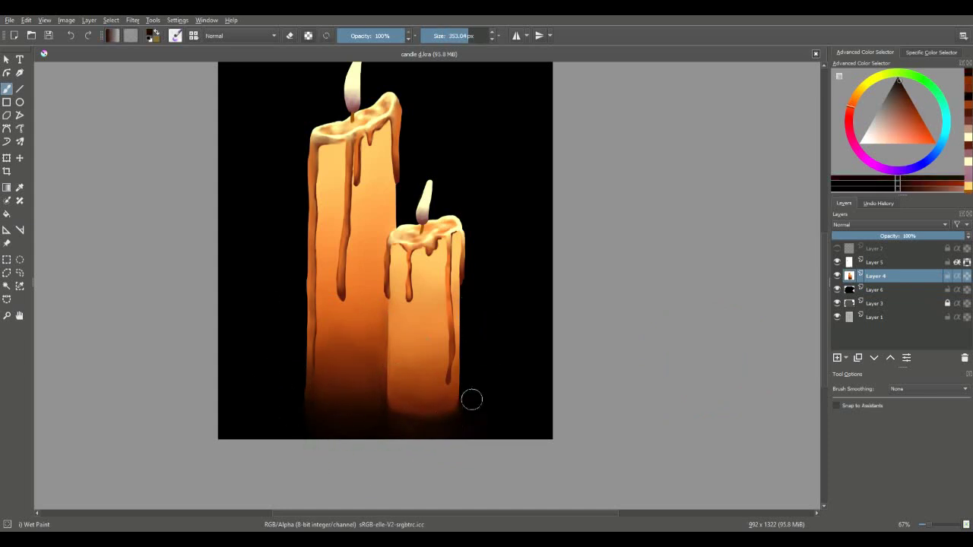
mouse_move(472, 400)
left_mouse_down()
mouse_move(394, 402)
mouse_move(465, 383)
mouse_move(436, 435)
mouse_move(366, 377)
mouse_move(339, 412)
mouse_move(311, 418)
left_mouse_up()
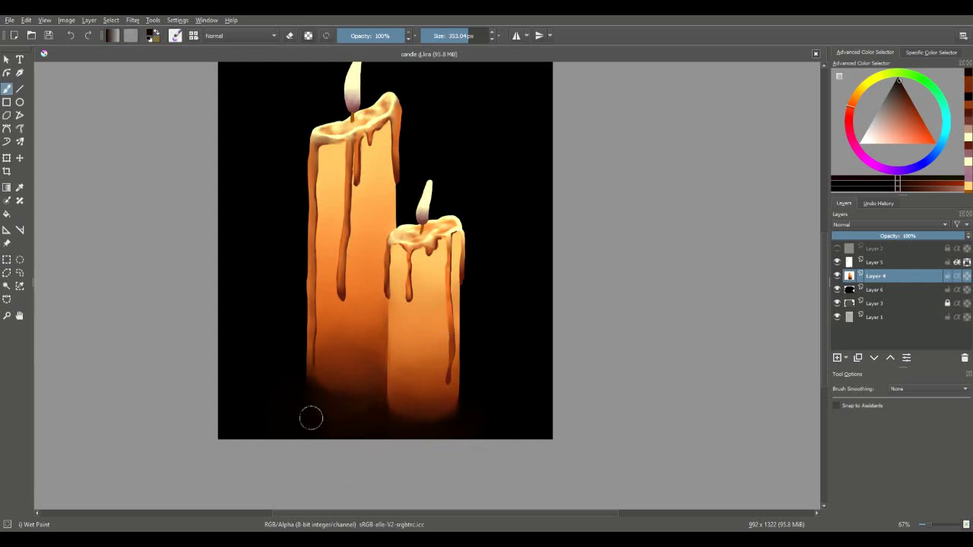
mouse_move(372, 367)
left_mouse_down()
mouse_move(365, 417)
mouse_move(352, 392)
left_mouse_up()
key("bracketleft")
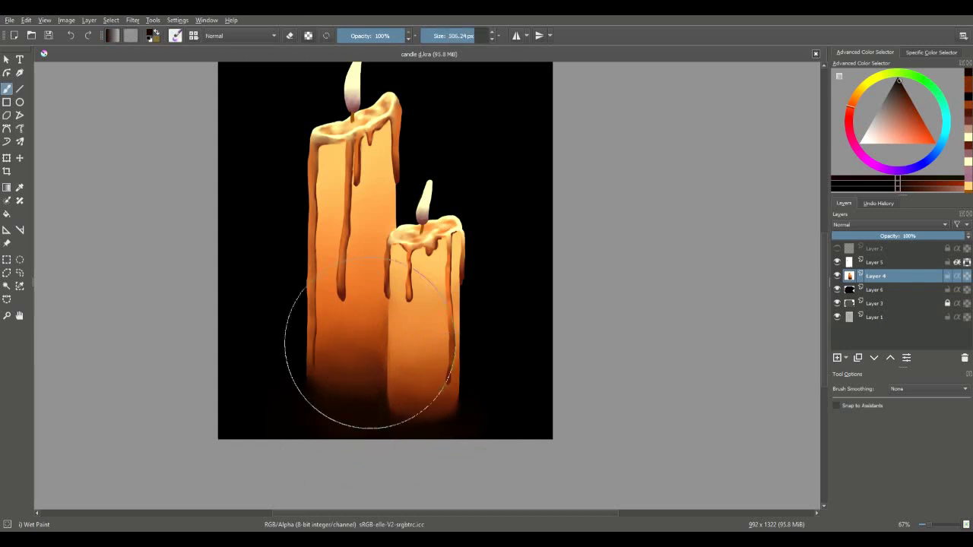
Step: Try to paint a pale yellow glow around both flames on Layer 4
scroll(517, 369, "up", 2)
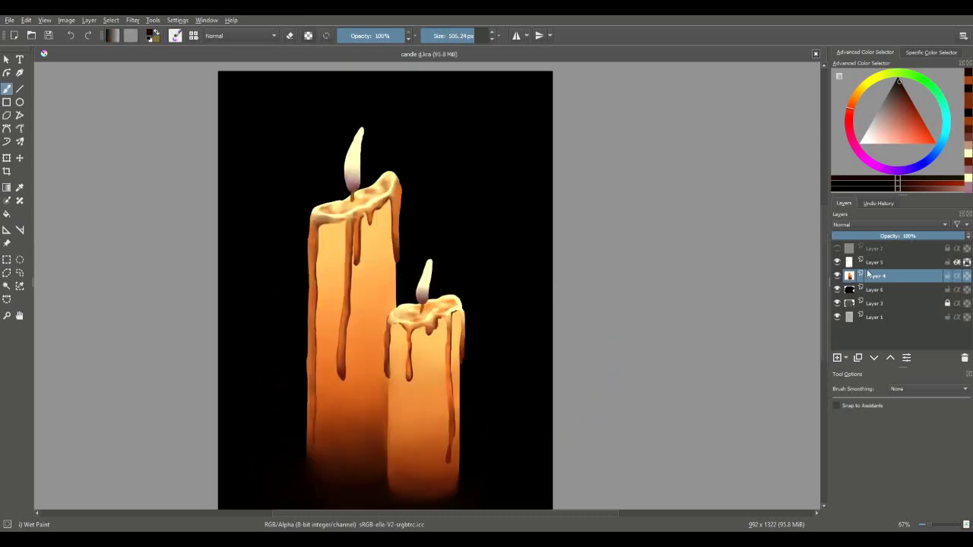
left_click(428, 270, "ctrl")
key("bracketleft")
key("bracketleft")
key("bracketleft")
key("bracketleft")
key("bracketleft")
key("bracketleft")
key("bracketleft")
key("bracketleft")
key("bracketleft")
key("bracketright")
key("bracketright")
key("bracketright")
key("bracketright")
key("bracketright")
key("bracketright")
key("bracketright")
key("bracketright")
key("bracketright")
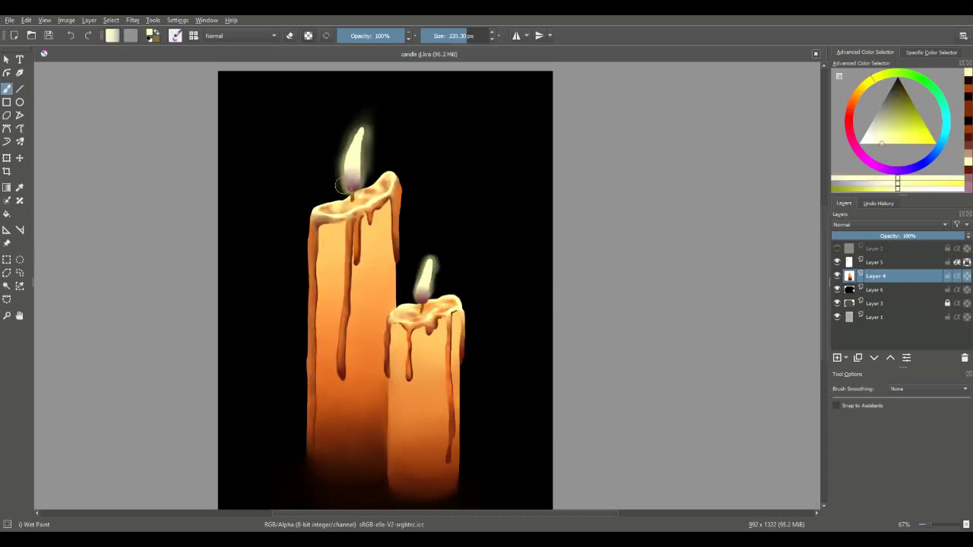
Step: Soften the outlines of both flames on Layer 5 with a smaller Wet Paint brush
key("Page_Up")
key("bracketleft")
key("bracketleft")
key("bracketleft")
key("bracketleft")
key("bracketleft")
key("bracketleft")
key("bracketleft")
key("bracketleft")
key("bracketleft")
key("bracketleft")
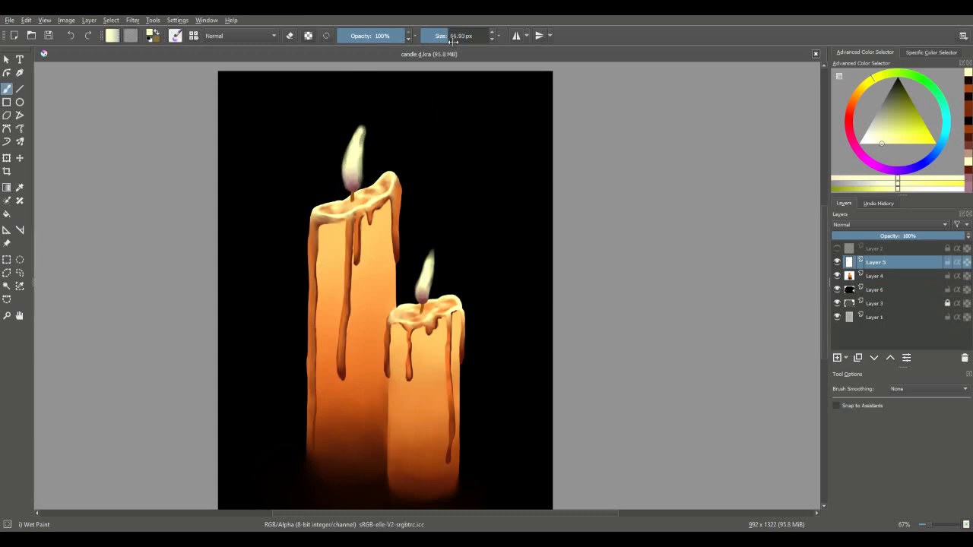
Step: Blend a pale glow around the tall flame and add orange edging to both flames
left_click_drag(453, 41, 465, 41)
left_click(364, 141, "ctrl")
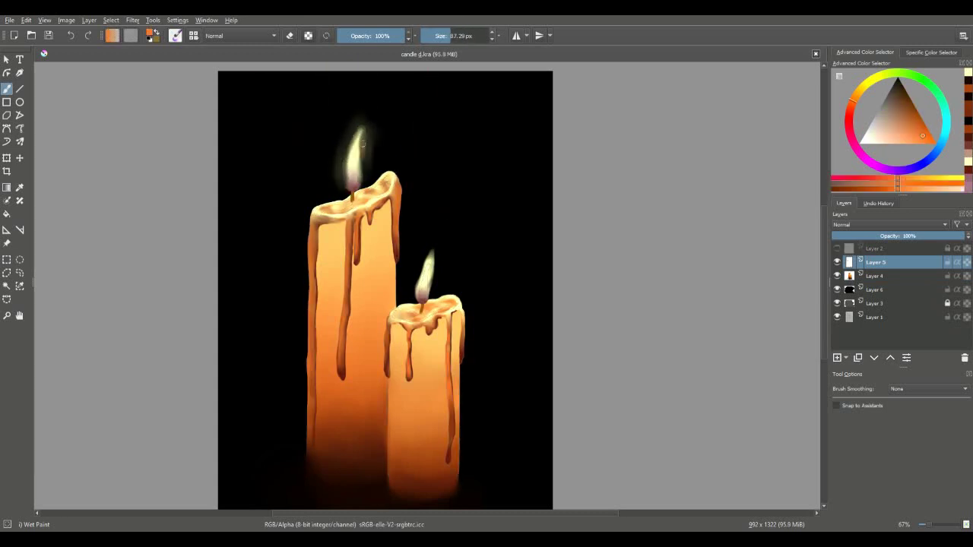
left_click_drag(363, 141, 345, 184)
key("bracketright")
key("bracketright")
left_click_drag(430, 248, 417, 295)
left_click(426, 278, "ctrl")
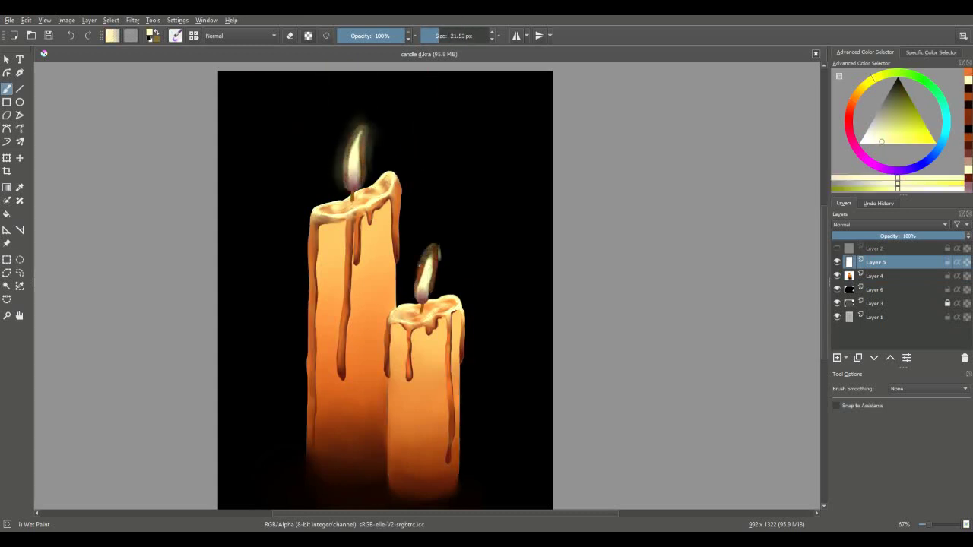
Step: Build up a soft brown and pale yellow halo around both flames with larger Wet Paint brushes
mouse_move(431, 245)
left_mouse_down()
mouse_move(414, 296)
mouse_move(434, 226)
left_mouse_up()
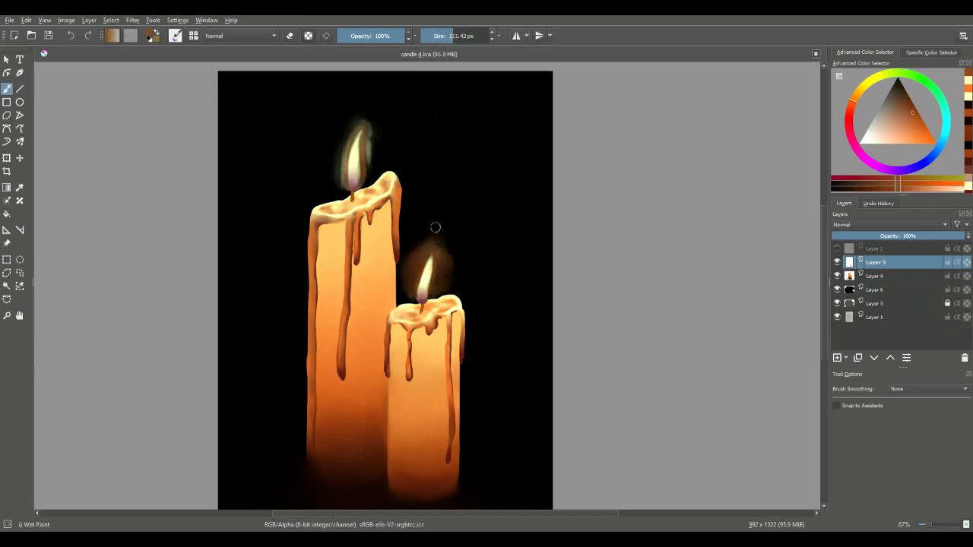
left_click_drag(371, 178, 371, 102)
left_click(425, 274, "ctrl")
left_click_drag(426, 296, 430, 244)
left_click_drag(361, 167, 361, 106)
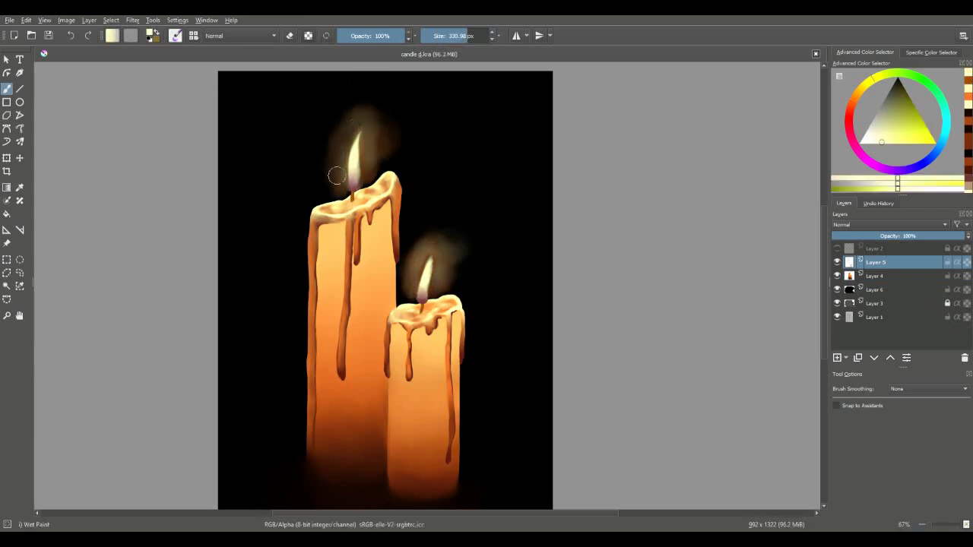
key("bracketright")
key("bracketright")
key("bracketright")
left_click_drag(437, 282, 417, 240)
Step: Tone down the halos around both flames with black at a brush size of 158.65 px
key("bracketleft")
key("bracketleft")
key("bracketleft")
key("bracketleft")
key("bracketleft")
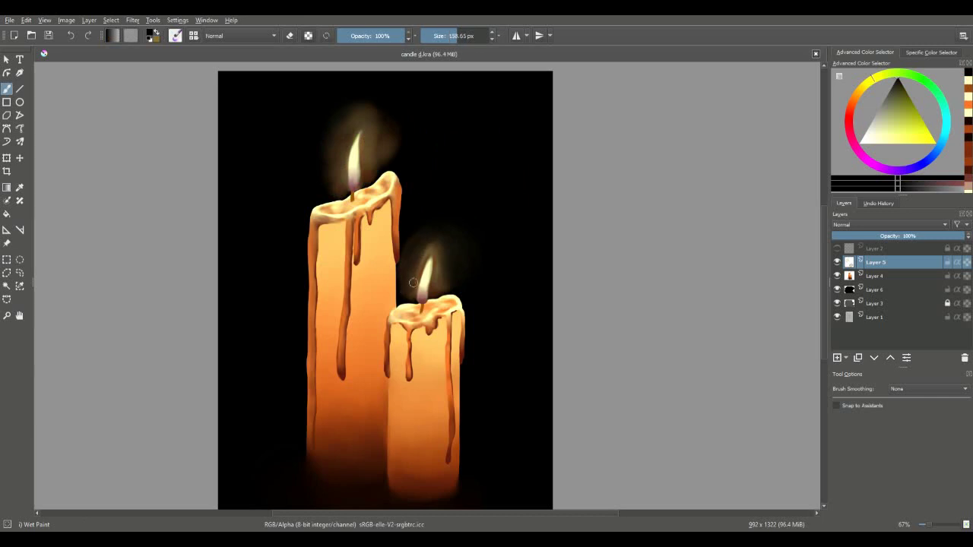
mouse_move(457, 289)
left_mouse_down()
mouse_move(472, 215)
mouse_move(393, 173)
mouse_move(397, 156)
left_mouse_up()
left_click_drag(332, 162, 373, 120)
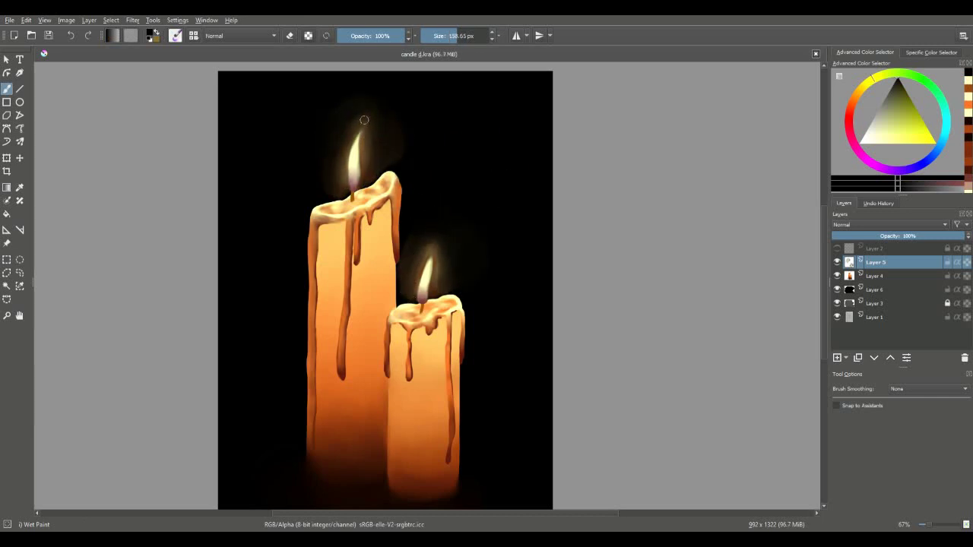
Step: Brighten the cores of both flames with sampled pale yellow, using a smaller brush
left_click(422, 160, "ctrl")
left_click(354, 156, "ctrl")
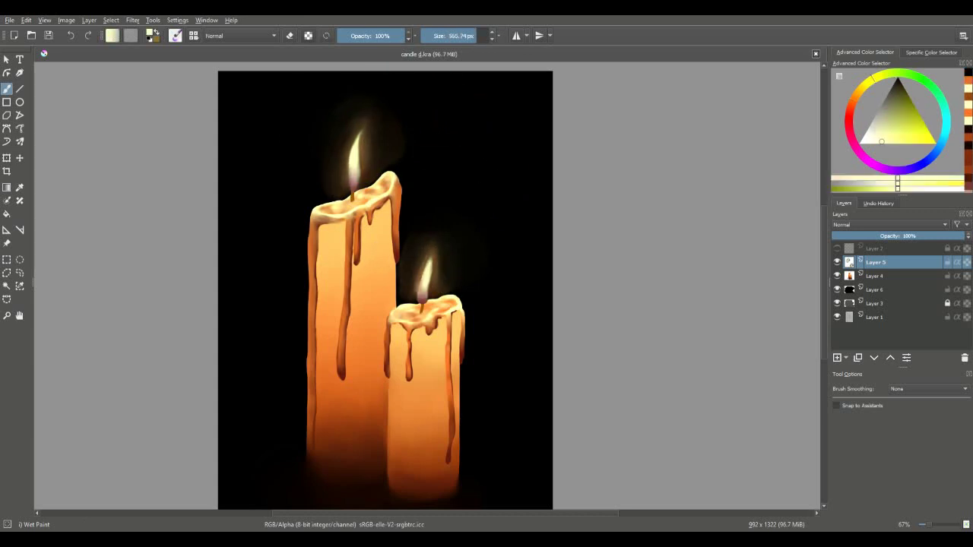
key("bracketleft")
key("bracketleft")
key("bracketleft")
key("bracketleft")
key("bracketleft")
key("bracketleft")
key("bracketleft")
left_click(427, 272)
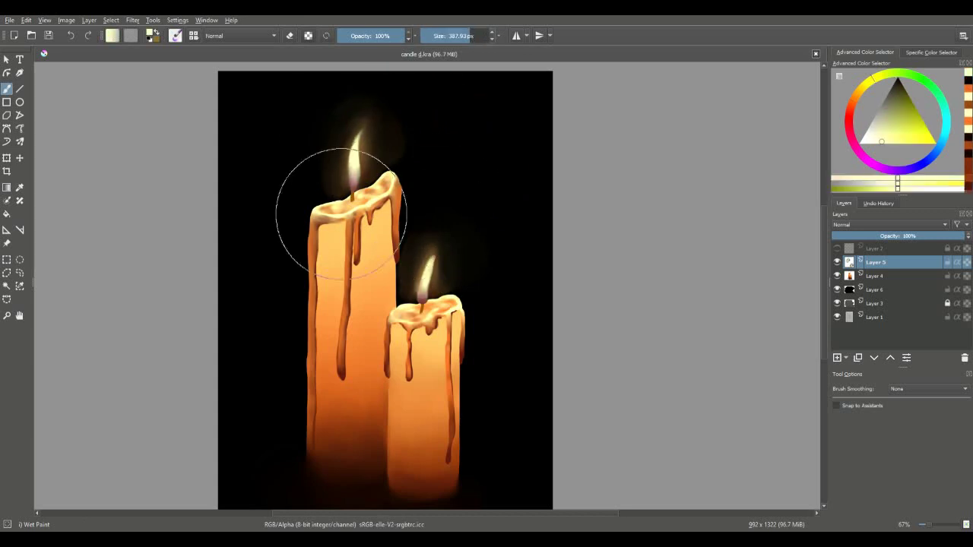
Step: Shade beneath the tall candle's rim, beside the middle drip, with dark red on Layer 4
left_click_drag(322, 190, 313, 180, "shift")
left_click(312, 180, "ctrl")
left_click_drag(340, 220, 343, 243)
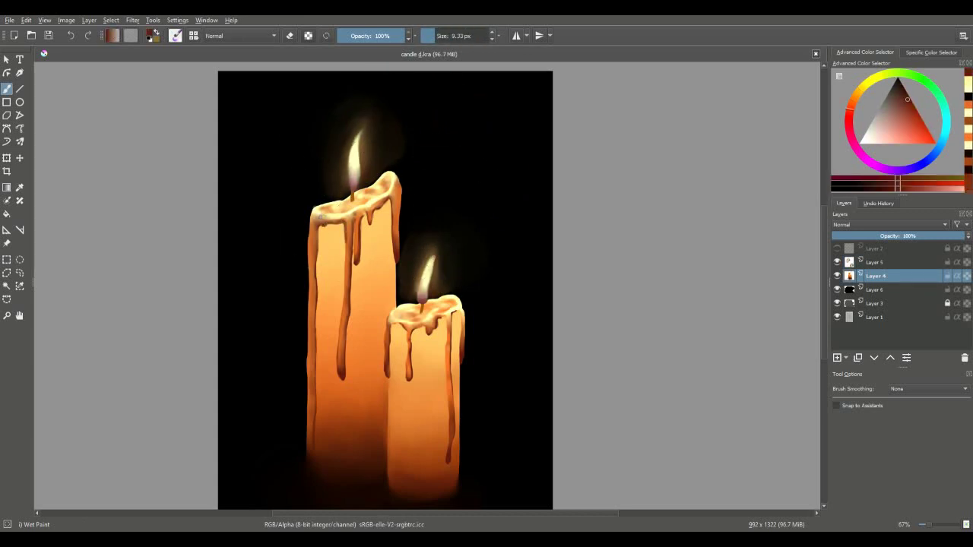
Step: Blend sampled pale yellow along the tall candle's rim with a larger brush
key("bracketright")
key("bracketright")
key("bracketright")
key("bracketright")
key("bracketright")
key("bracketright")
left_click(362, 210, "ctrl")
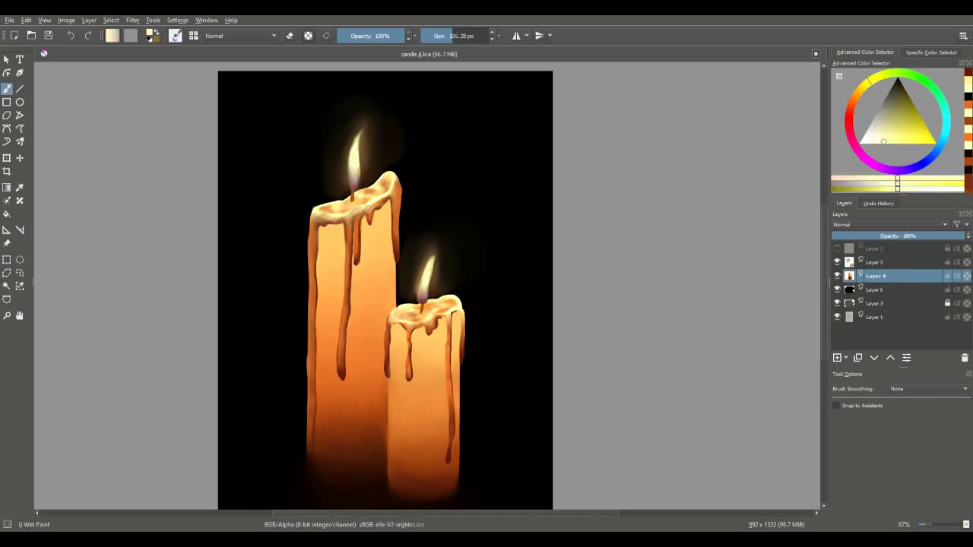
Step: Sample the dark red of the tall candle's drip and reduce the brush size to 3.93 px
left_click(398, 163, "ctrl")
key("bracketleft")
key("bracketleft")
key("bracketleft")
key("bracketleft")
key("bracketleft")
key("bracketleft")
key("k")
key("bracketleft")
key("bracketleft")
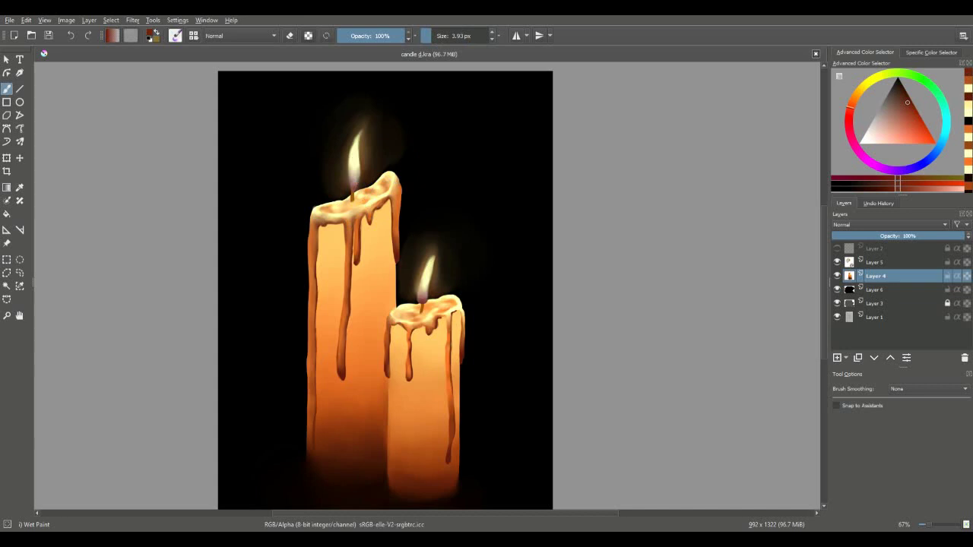
Step: Merge Layers 5 and 4 down into Layer 6, and delete the blank layer above it
left_click(888, 265)
key("ctrl+e")
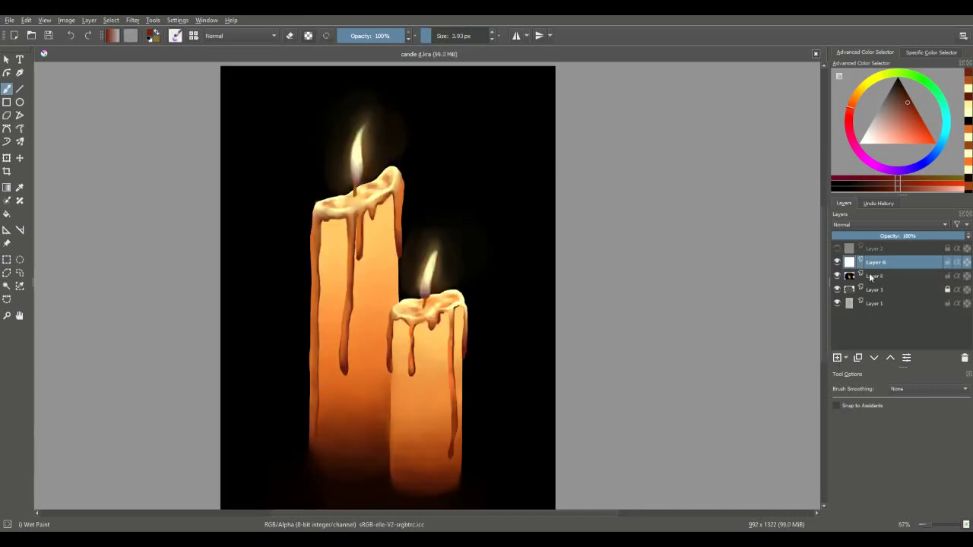
scroll(671, 457, "down", 1)
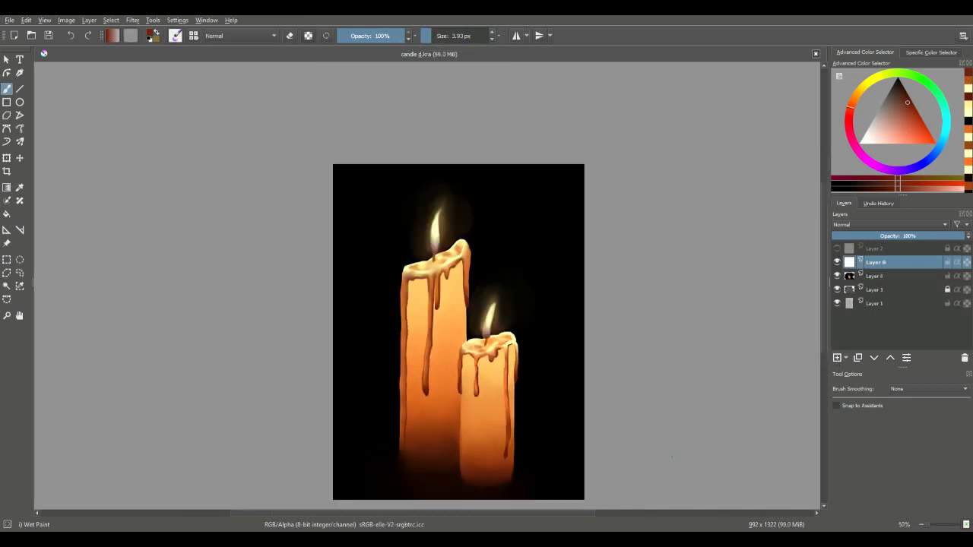
left_click(962, 360)
Step: Darken the tall candle's base on Layer 6 with black and sampled browns, blending it into the background
key("d")
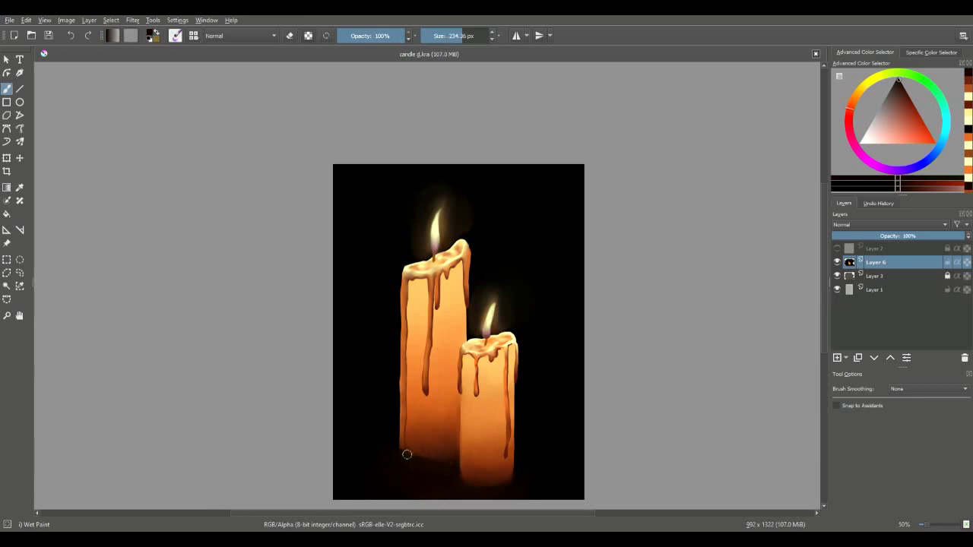
left_click(437, 452, "ctrl")
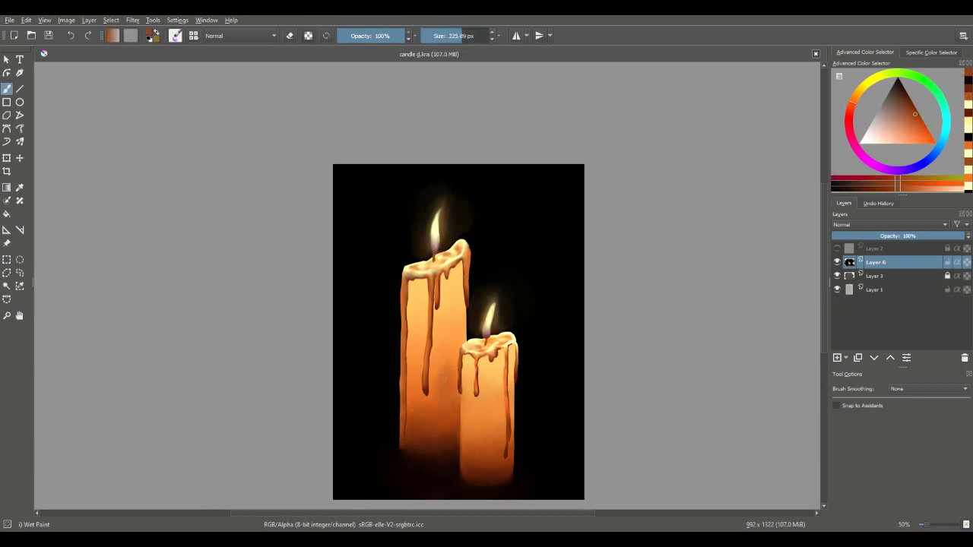
scroll(460, 372, "up", 2)
scroll(369, 365, "down", 2)
left_click(426, 382, "ctrl")
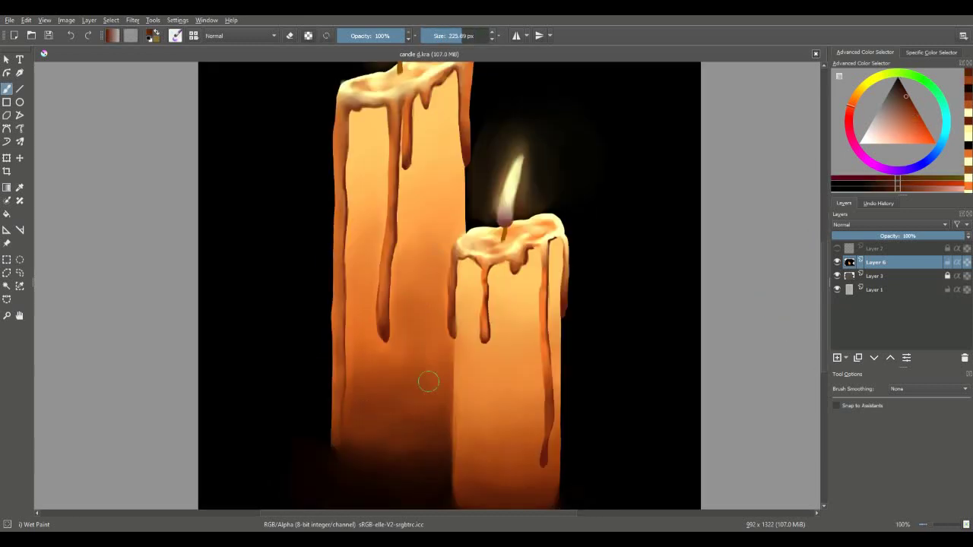
mouse_move(334, 425)
left_mouse_down()
mouse_move(373, 491)
mouse_move(410, 434)
left_mouse_up()
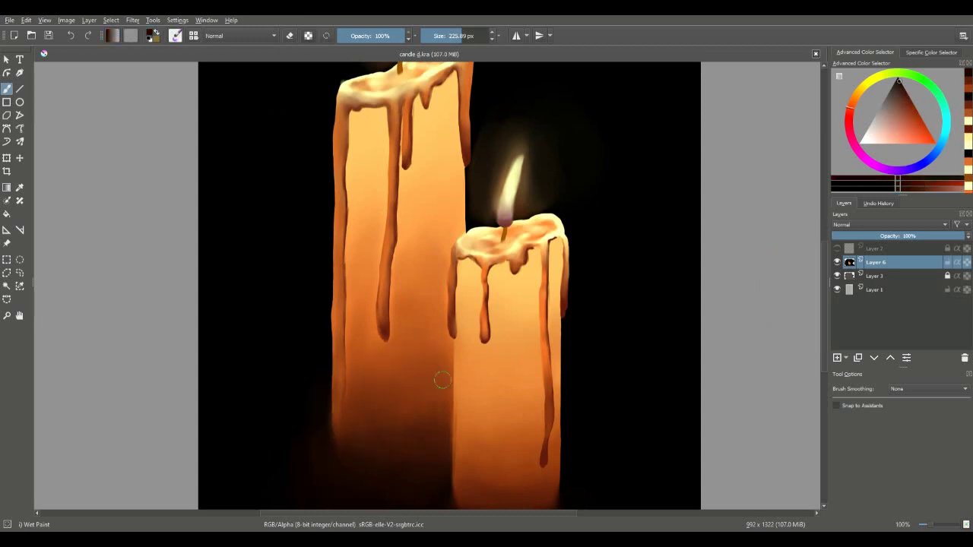
Step: Fade the short candle's base into the background, using brush sizes of 158.65 px and 364.43 px with sampled orange and black
key("d")
left_click_drag(477, 36, 465, 36)
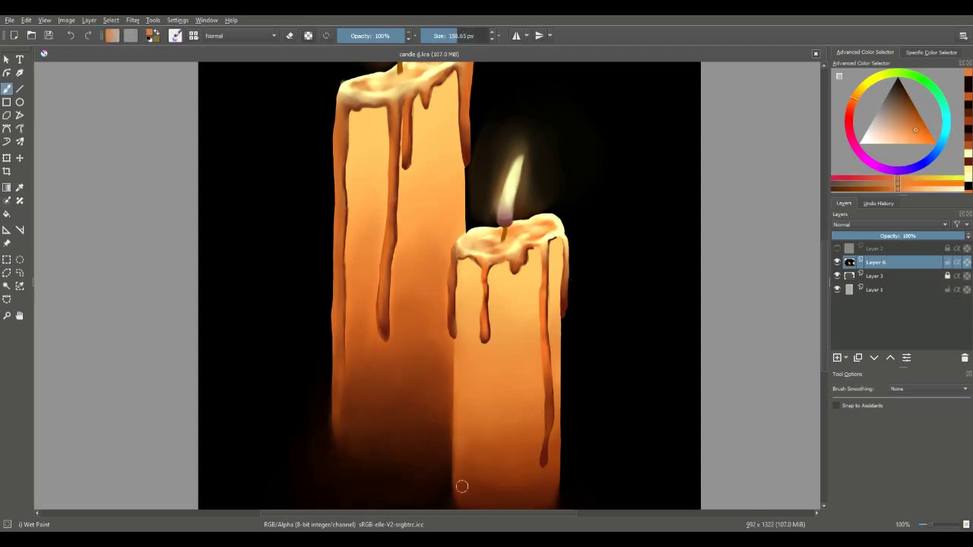
scroll(524, 306, "down", 2)
left_click(577, 425, "ctrl")
left_click_drag(480, 415, 553, 391, "shift")
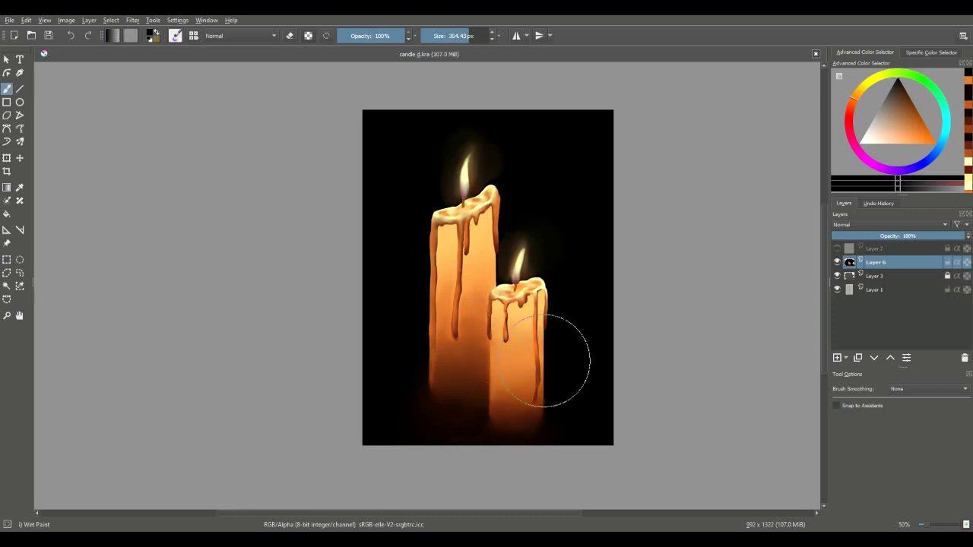
Step: Paint a new layer beneath Layer 6 with blue, and merge all layers into a single layer
left_click(874, 276)
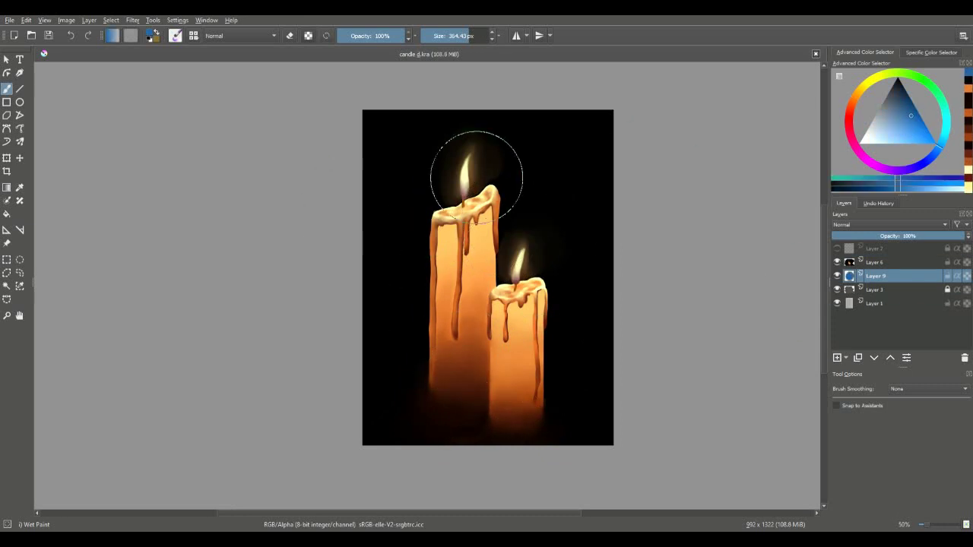
key("ctrl+e")
key("ctrl+e")
key("ctrl+e")
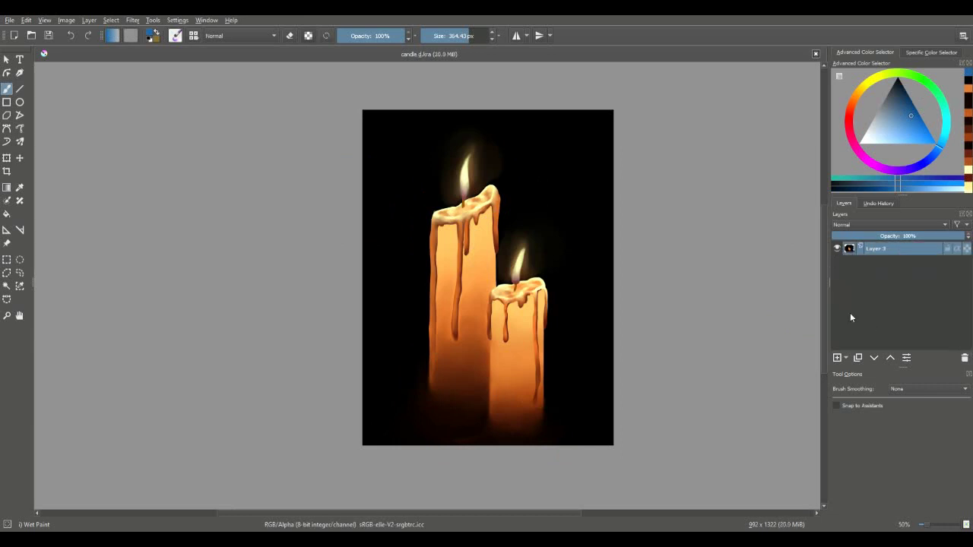
Step: Sign the painting below the short candle with the artist's name and date 9·17·20 in pale yellow, using the Basic-5 Size brush
mouse_move(562, 438)
left_mouse_down()
mouse_move(535, 432)
mouse_move(551, 426)
mouse_move(548, 440)
left_mouse_up()
key("2")
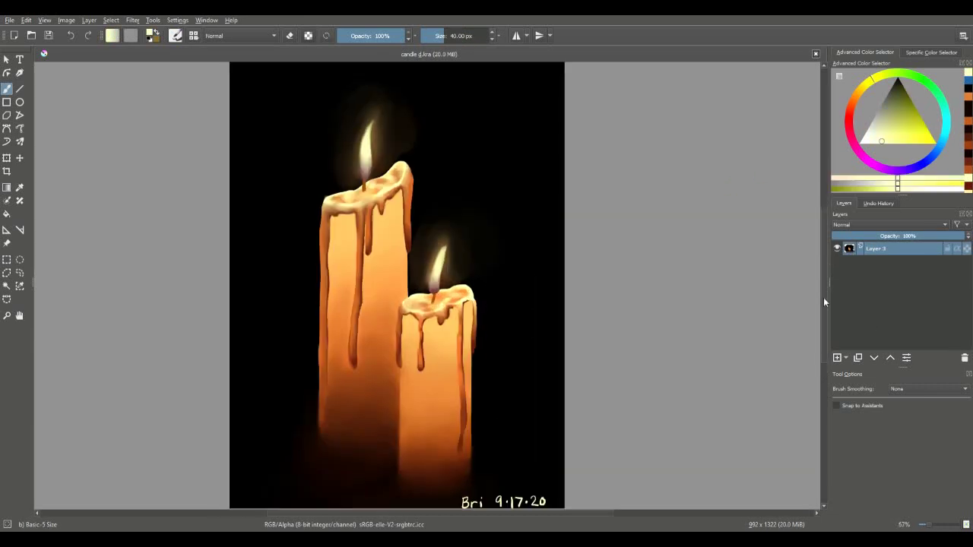